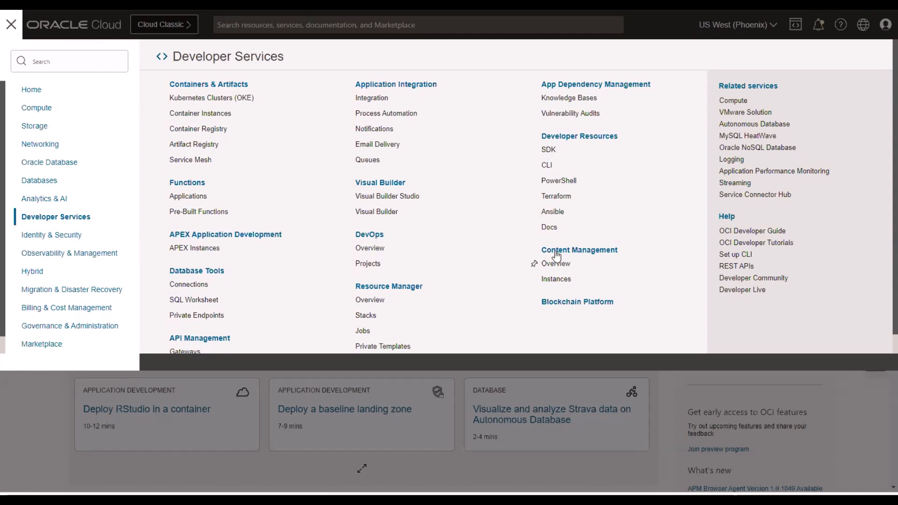
Open the details of the OIC_PM3_IDCS integration instance from the Integration service under Developer Services.
left_click(51, 224)
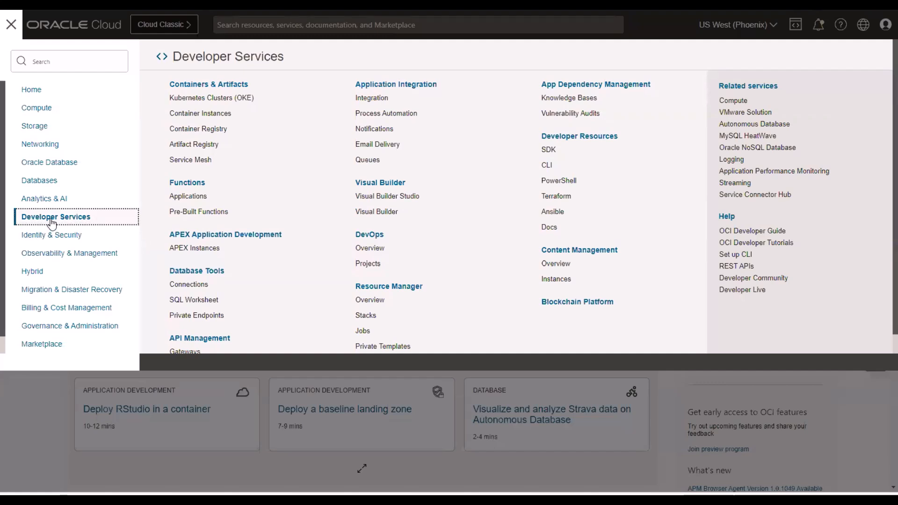
left_click(369, 99)
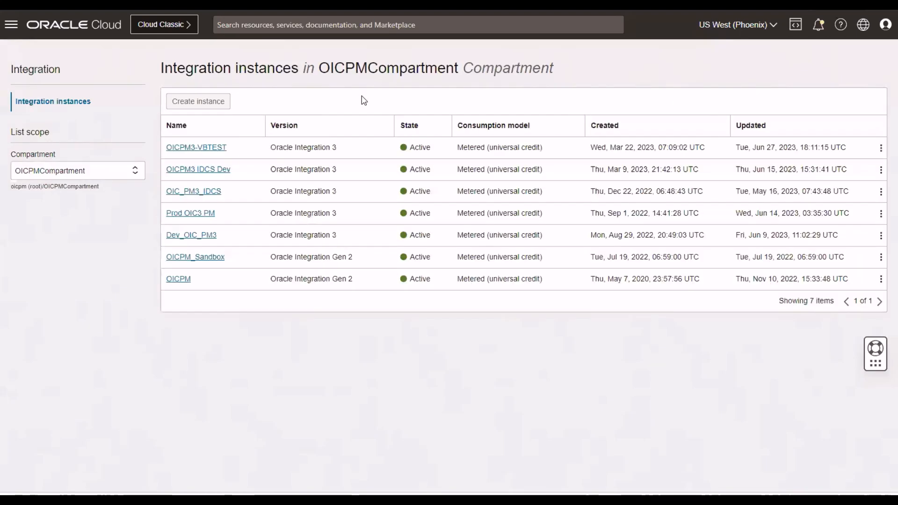
left_click(201, 192)
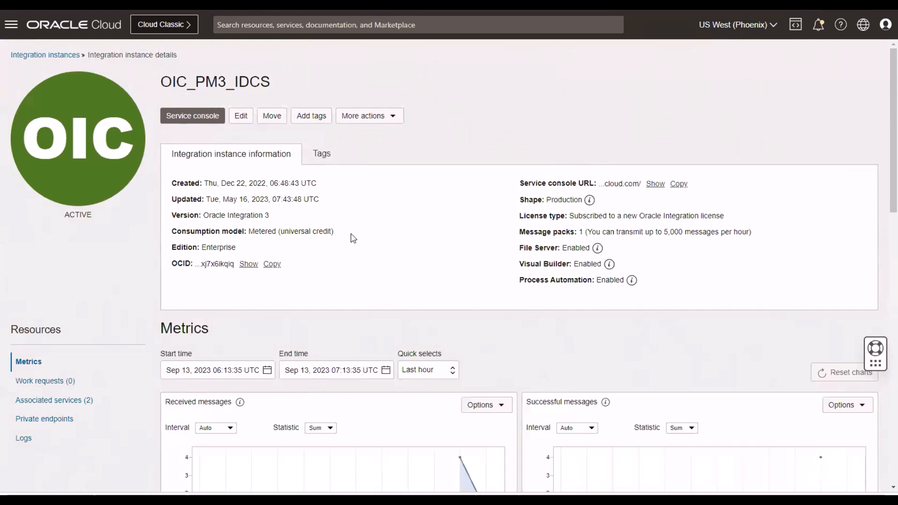
Examine the instance's Received messages and Successful messages charts and the quick time range choices for the metrics.
scroll(506, 282, "down", 1)
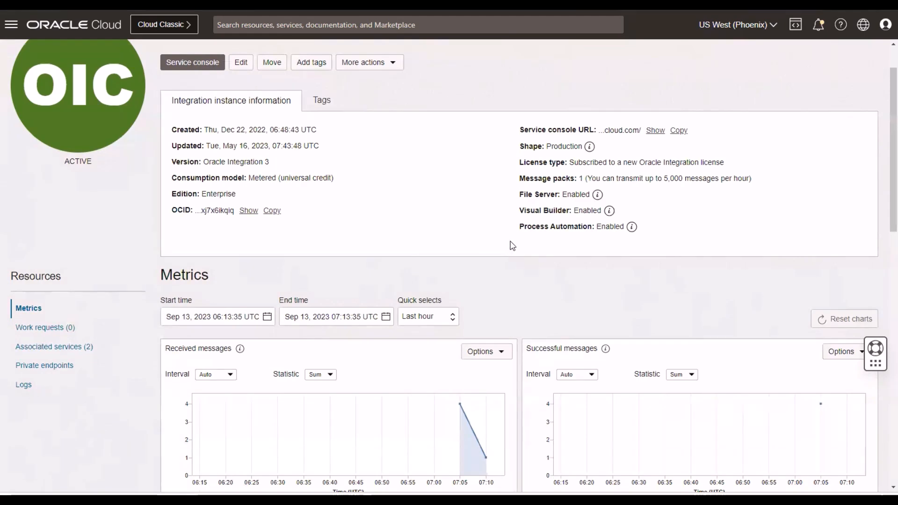
scroll(512, 252, "down", 2)
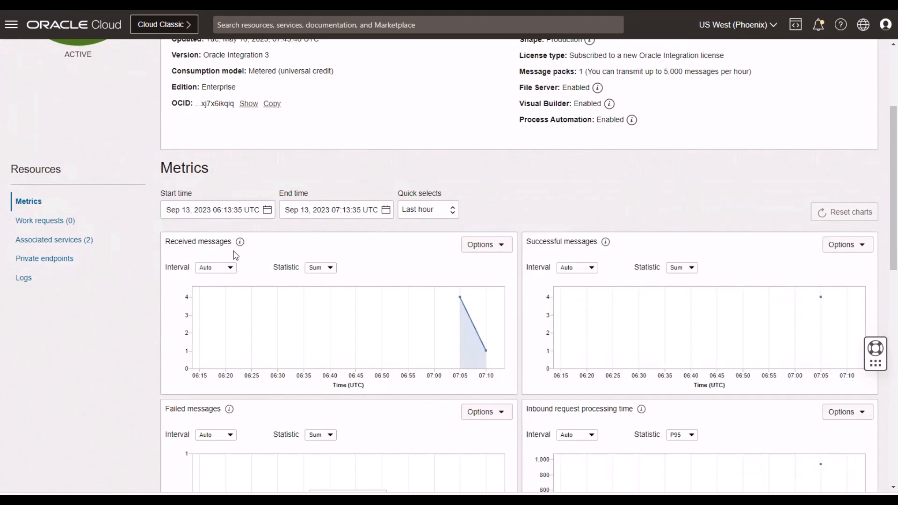
mouse_move(384, 317)
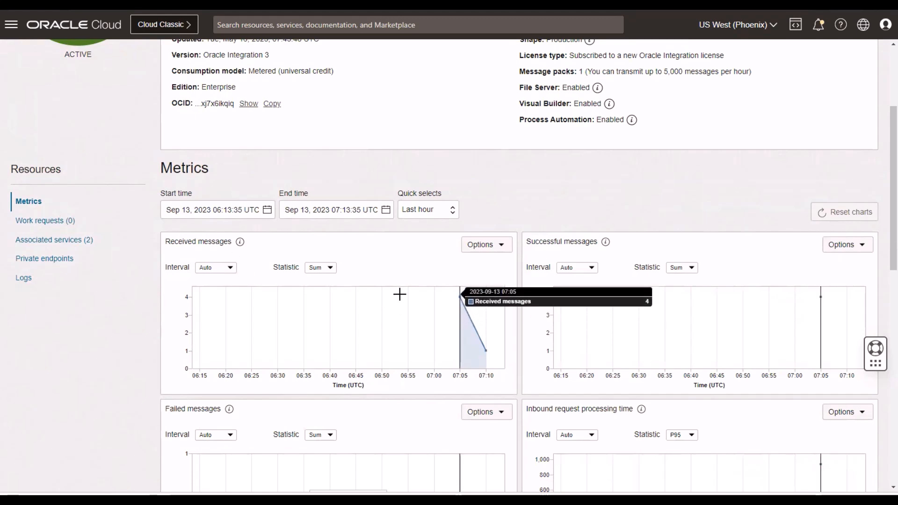
left_click(428, 211)
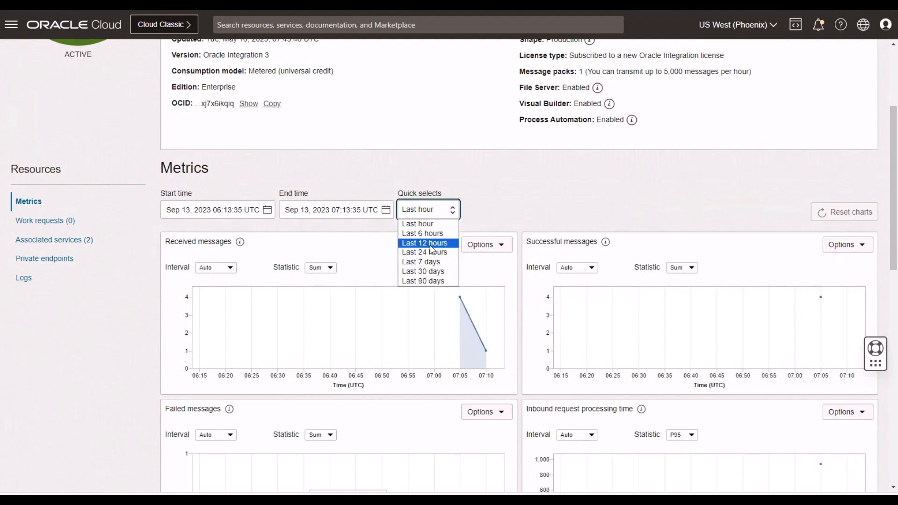
left_click(508, 193)
mouse_move(372, 317)
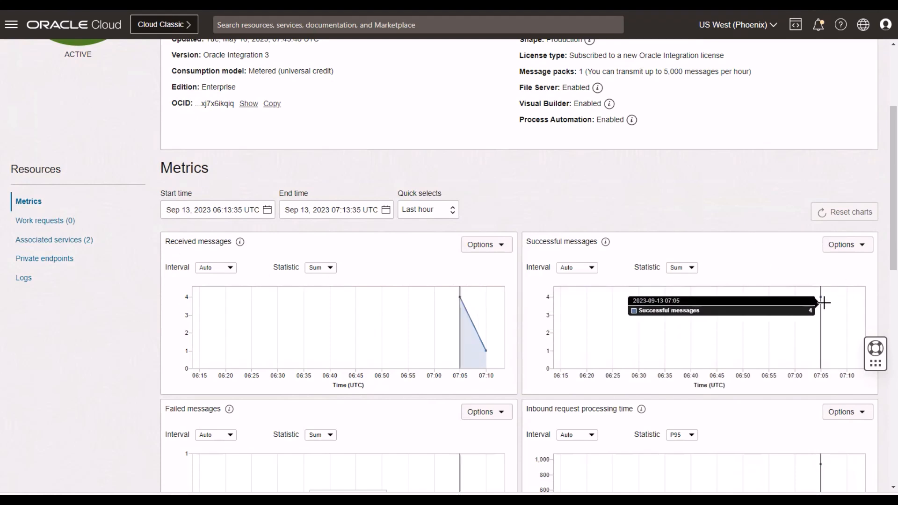
Review the failed messages, inbound processing time and outbound invocation time charts, including the options offered for outbound invocation time.
scroll(561, 300, "down", 2)
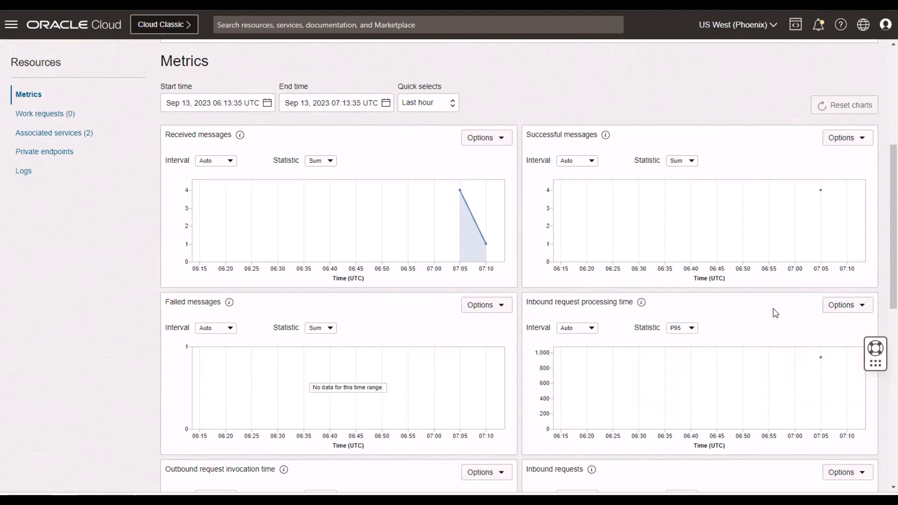
scroll(411, 253, "down", 2)
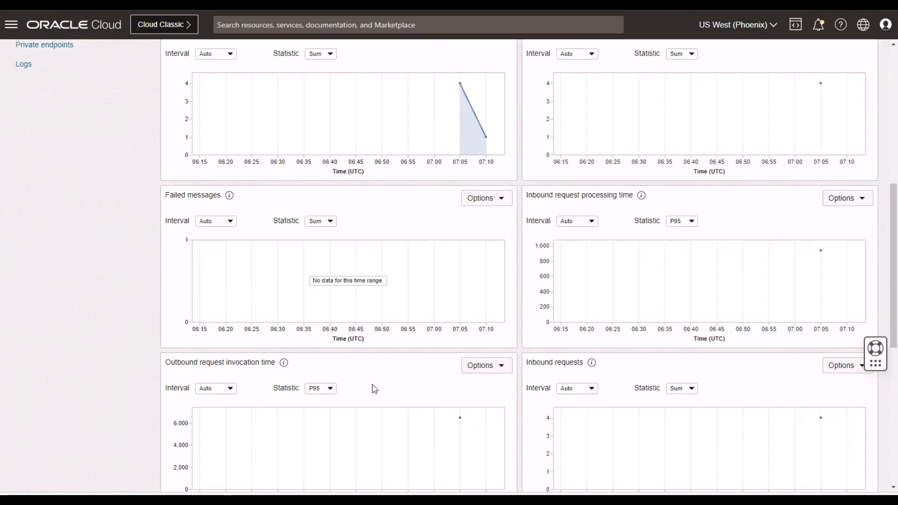
scroll(376, 391, "down", 2)
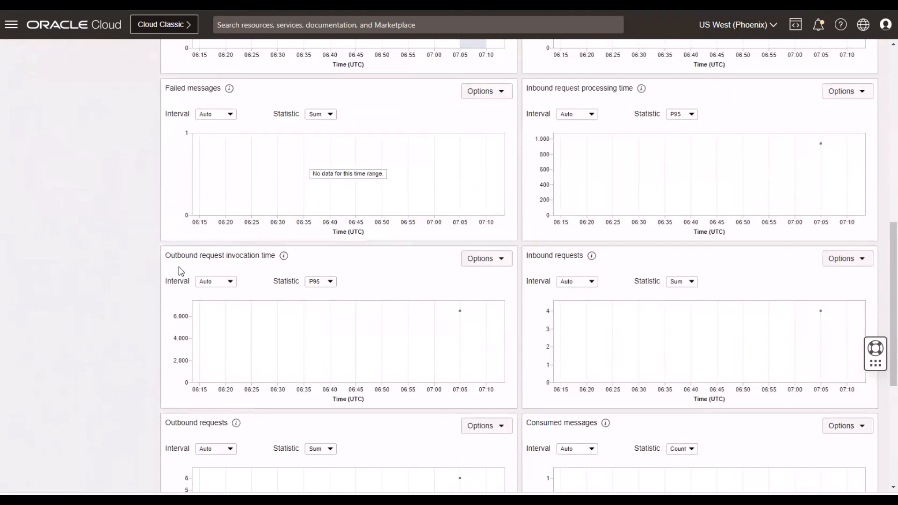
left_click(481, 266)
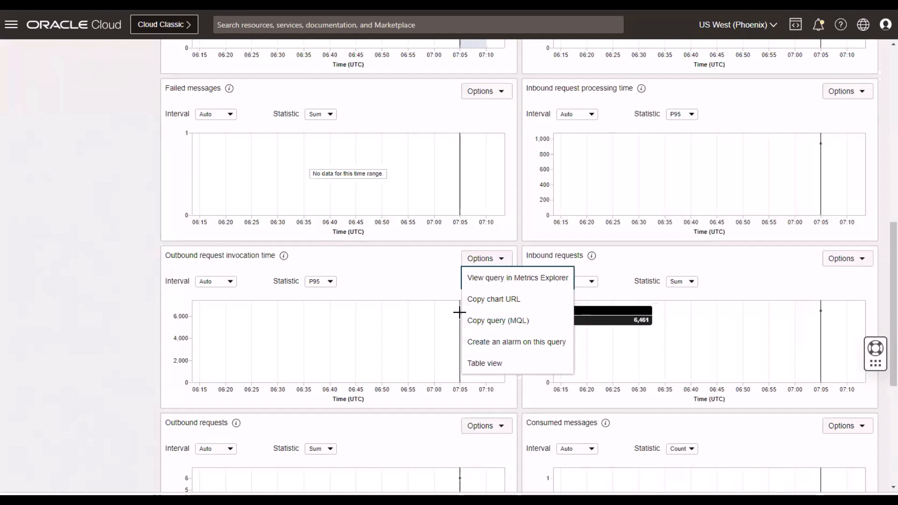
key("Escape")
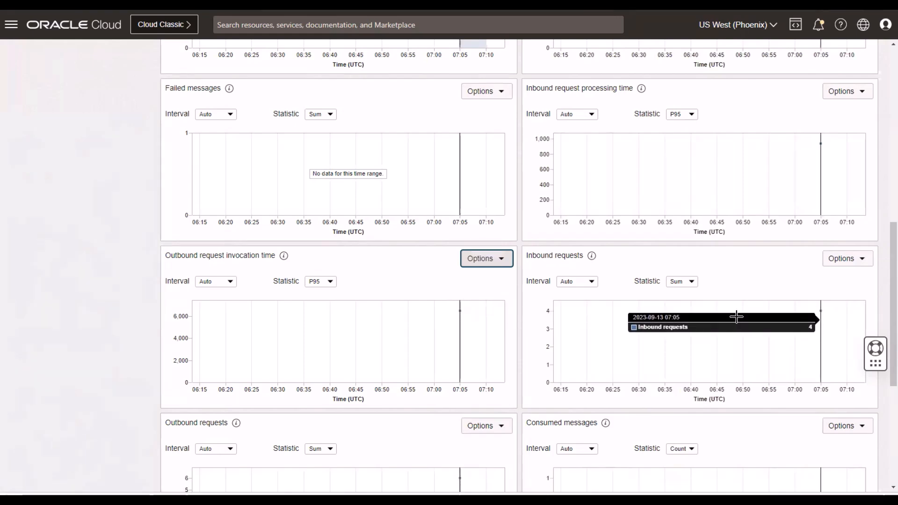
Examine the inbound requests, outbound requests, consumed messages and configured messages charts, comparing them with the received messages.
scroll(542, 345, "down", 3)
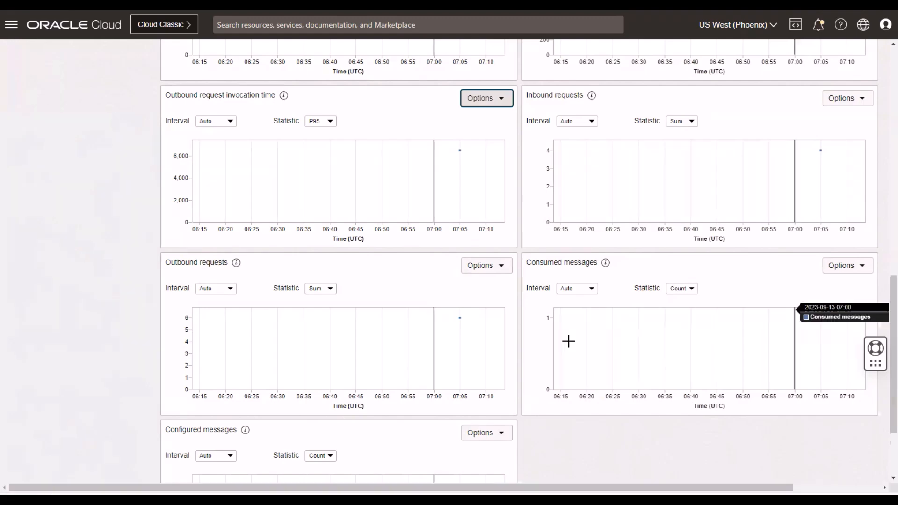
scroll(519, 335, "up", 8)
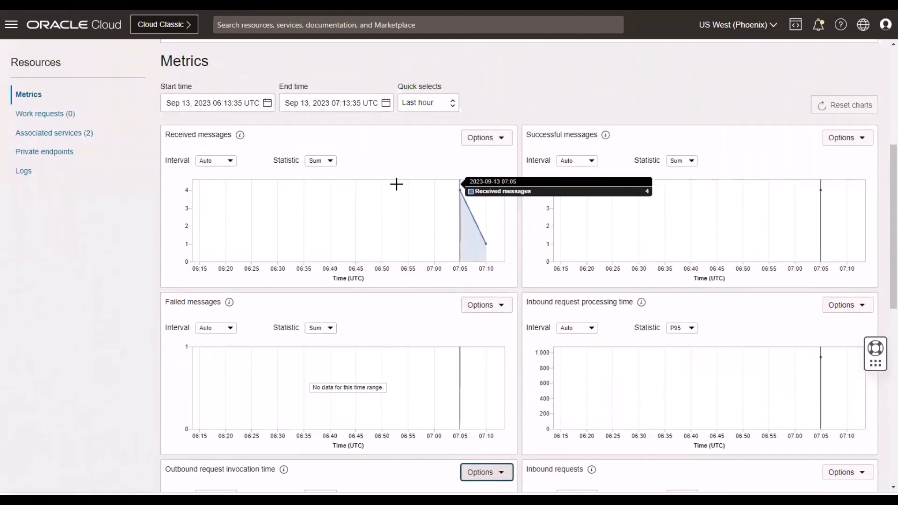
scroll(593, 335, "down", 5)
scroll(607, 346, "down", 3)
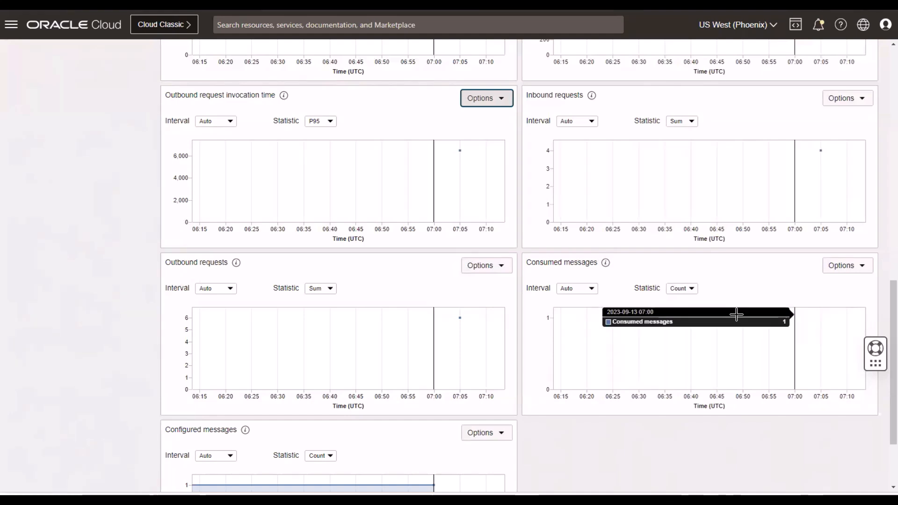
scroll(289, 390, "down", 2)
scroll(289, 390, "down", 1)
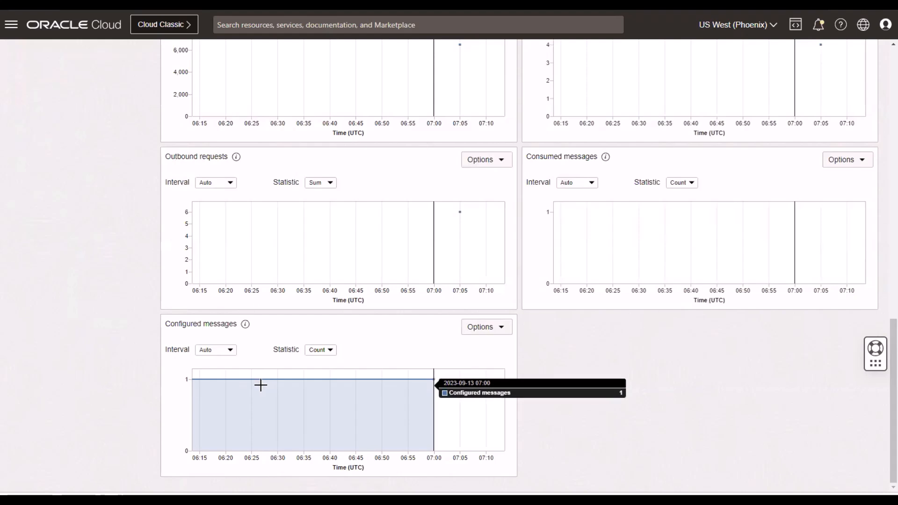
scroll(261, 384, "up", 1)
scroll(260, 385, "up", 5)
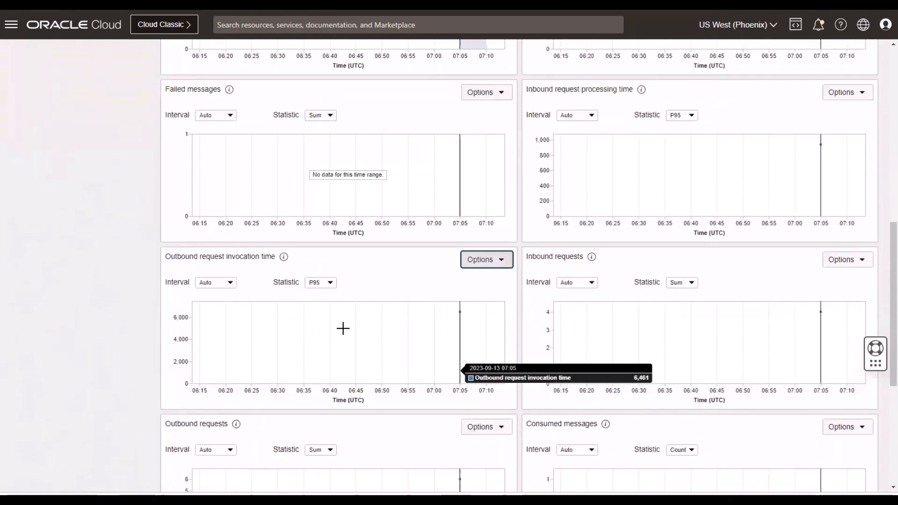
scroll(331, 300, "up", 5)
scroll(331, 300, "down", 5)
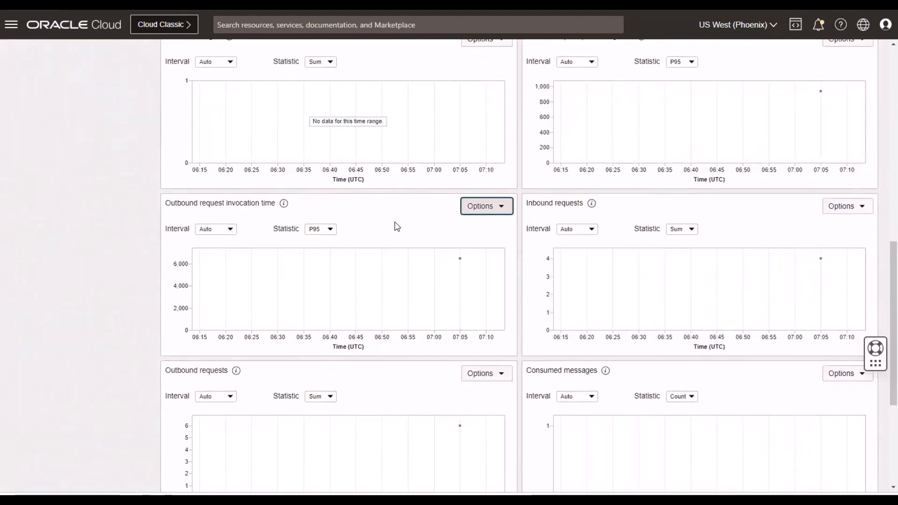
Open the Outbound request invocation time query in Metrics Explorer and view its data as a table before returning to the graph.
left_click(503, 212)
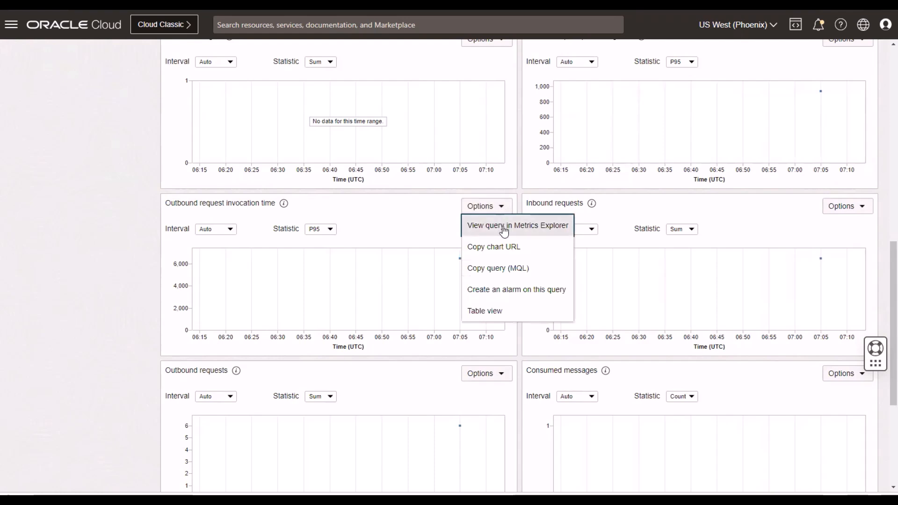
left_click(504, 227)
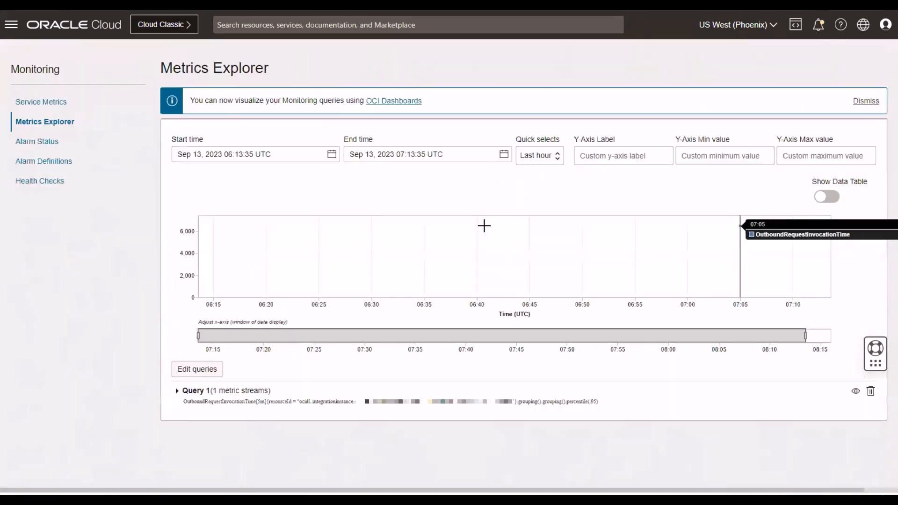
mouse_move(725, 268)
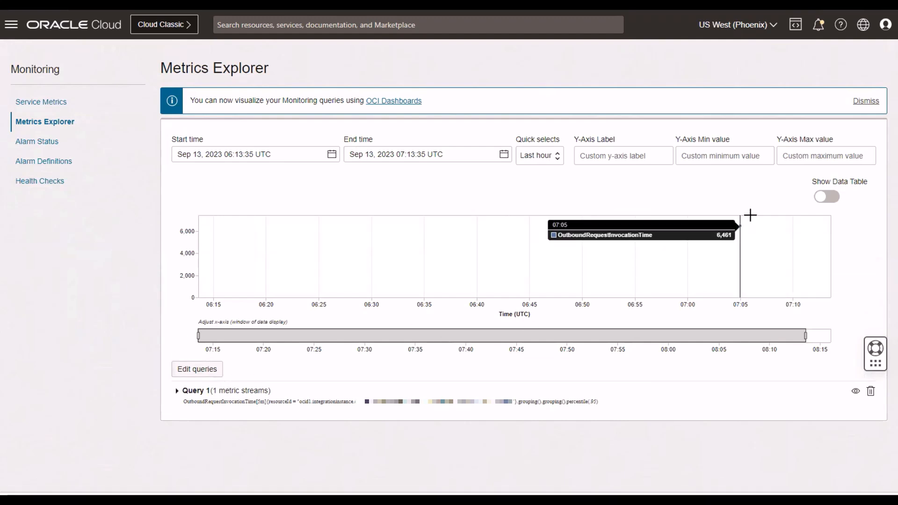
left_click(826, 197)
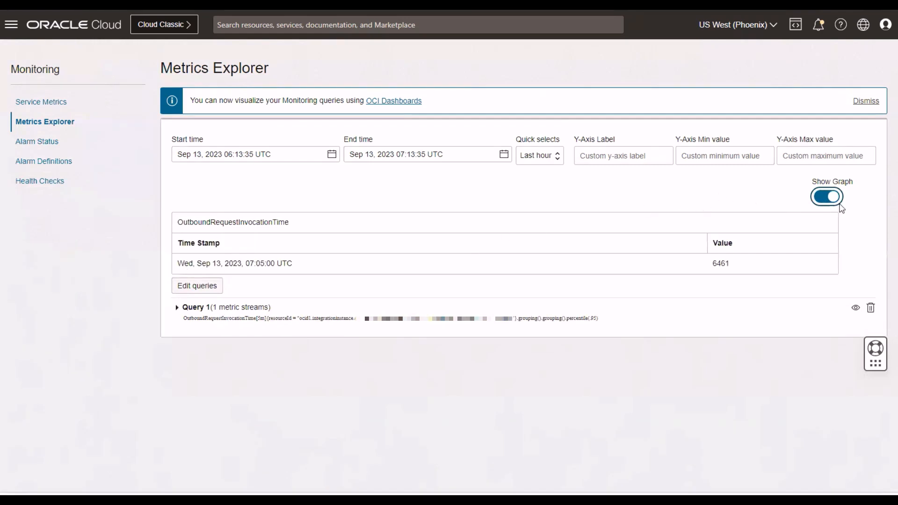
left_click(829, 198)
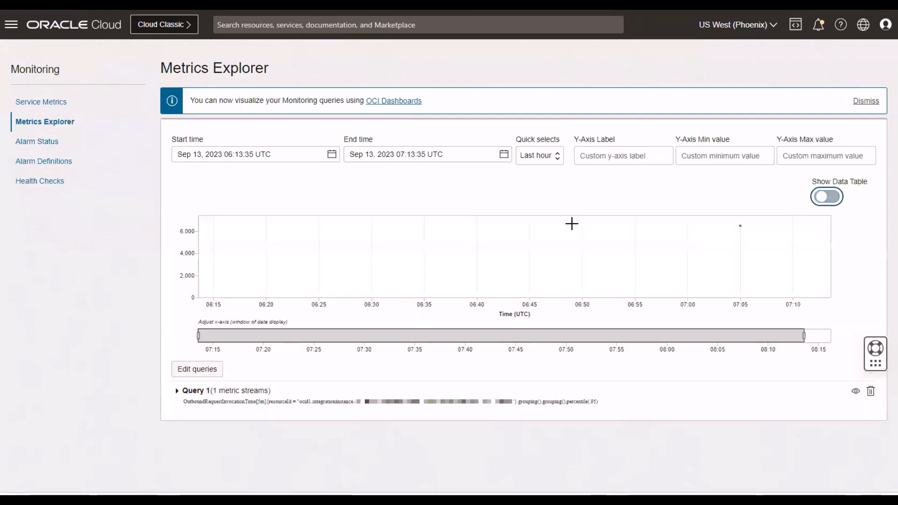
Expand Query 1, open it in the query editor, and review the available interval and statistic options.
left_click(178, 393)
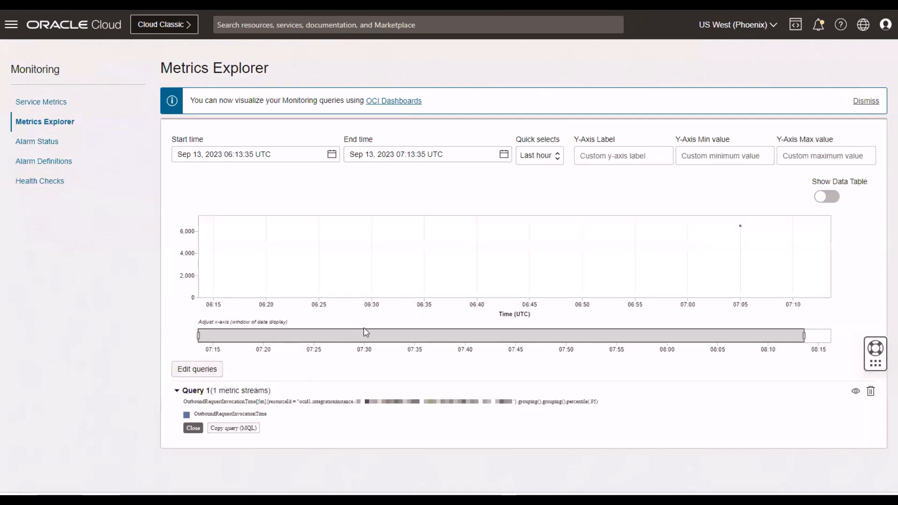
left_click(186, 371)
scroll(375, 327, "down", 5)
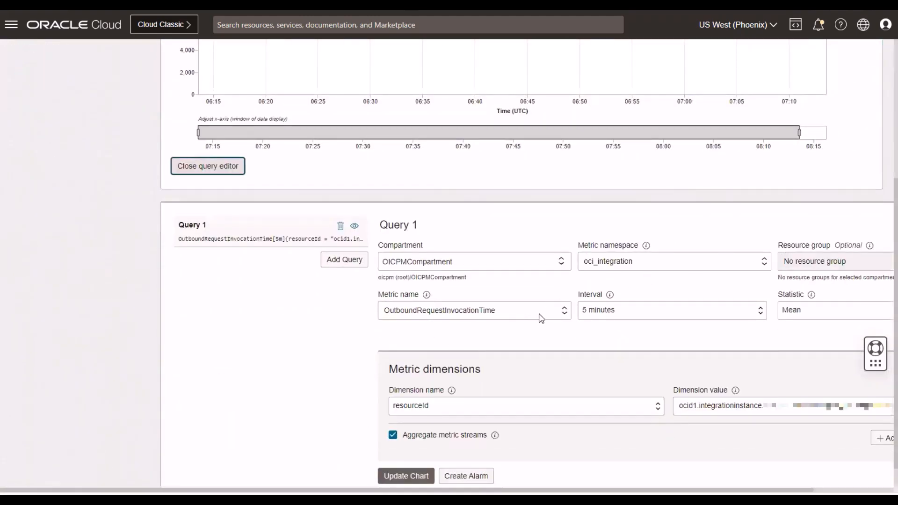
left_click(619, 312)
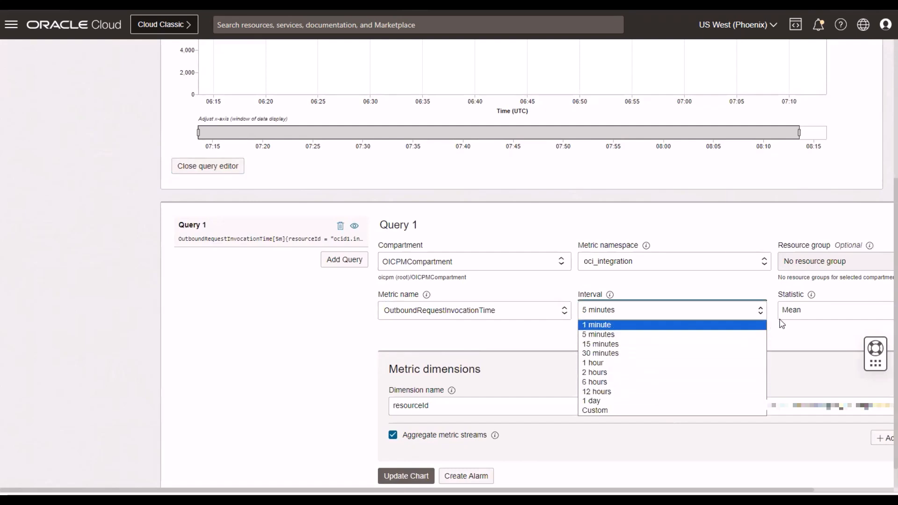
left_click(794, 312)
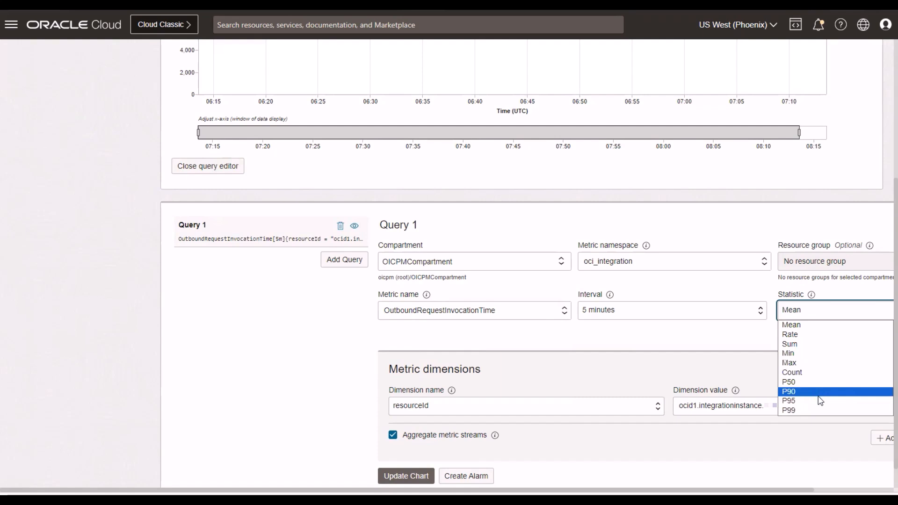
left_click(587, 377)
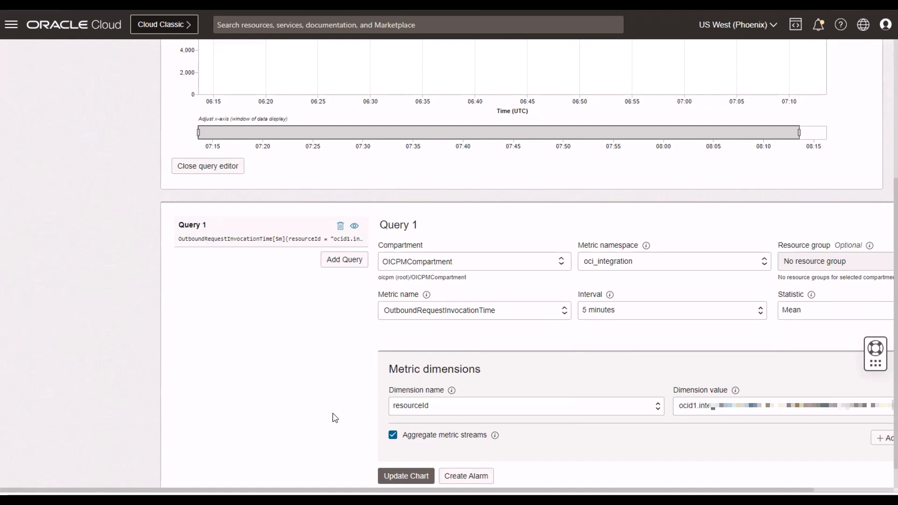
Set Query 1's metric dimension to adapterIdentifier with the value netsuite.
left_click_drag(798, 492, 848, 490)
scroll(533, 374, "down", 1)
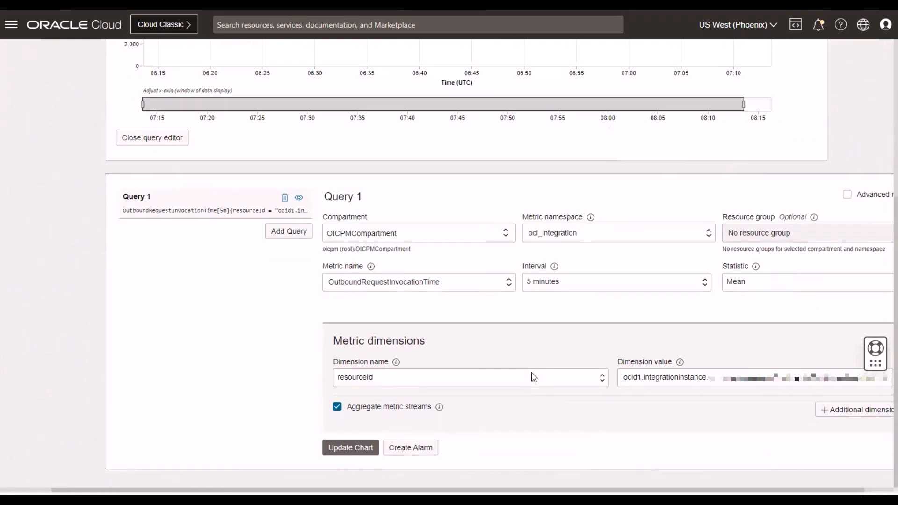
left_click(562, 382)
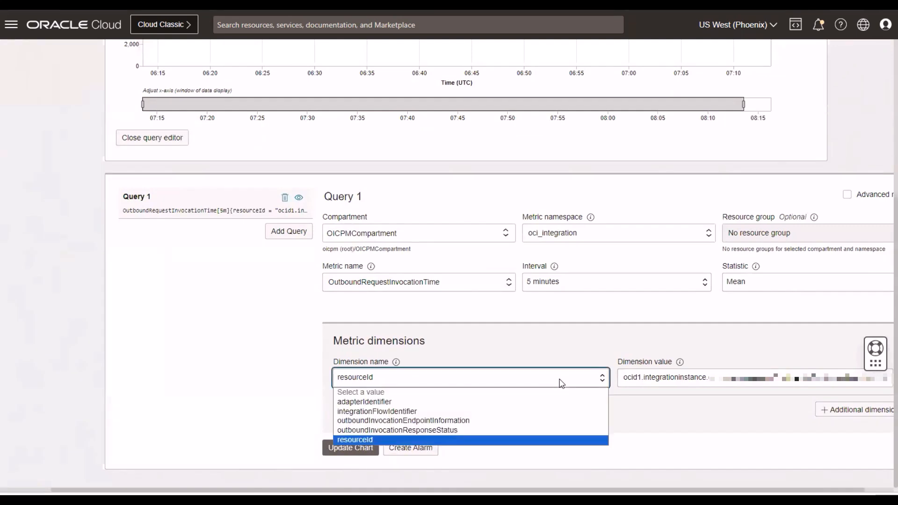
left_click(378, 402)
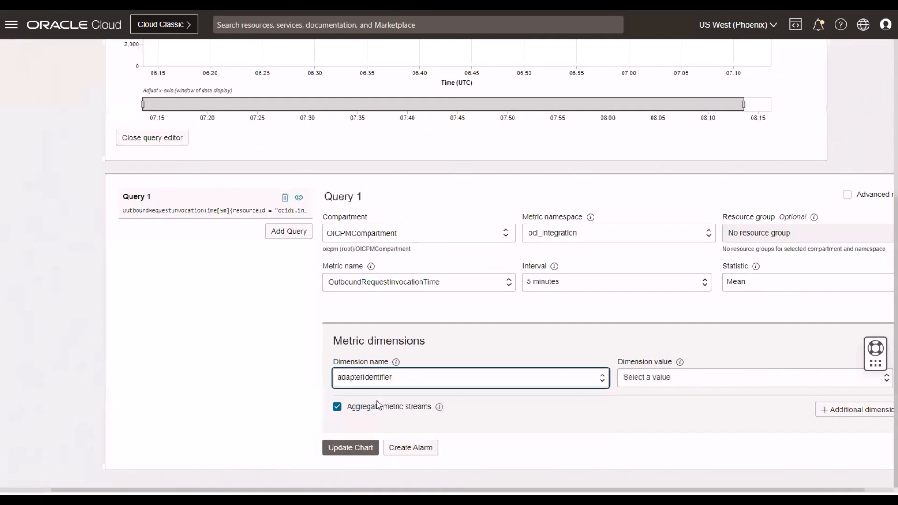
left_click(645, 381)
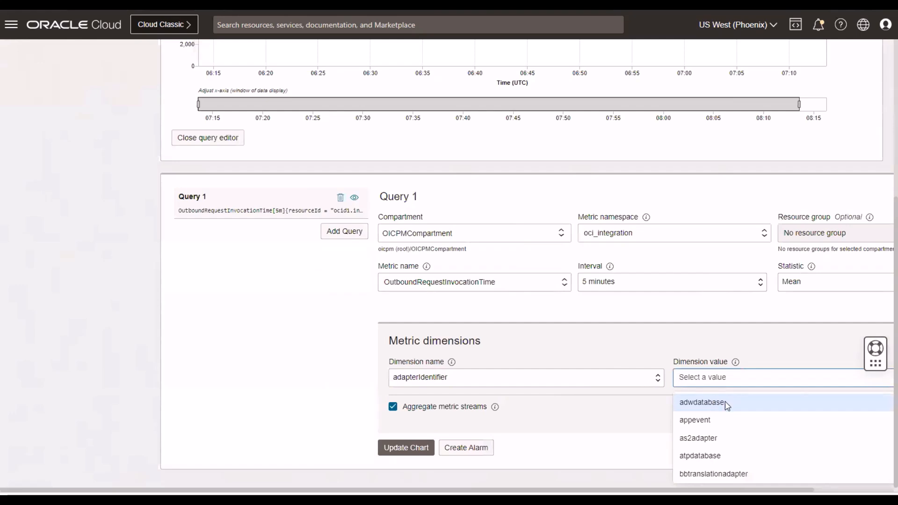
scroll(748, 421, "down", 2)
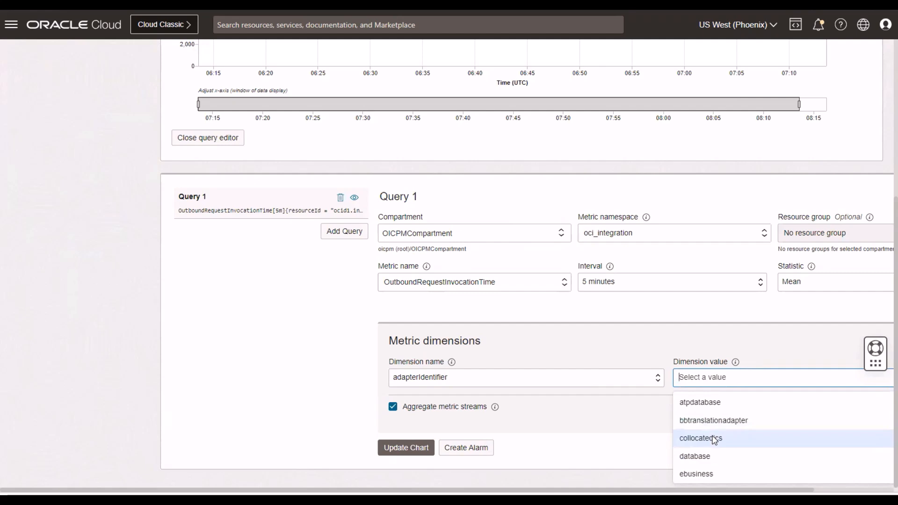
scroll(706, 470, "down", 1)
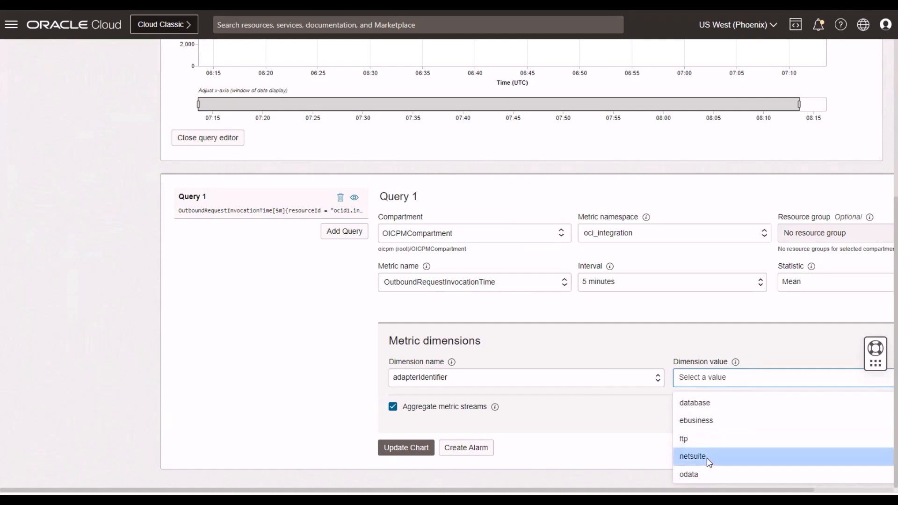
left_click(709, 462)
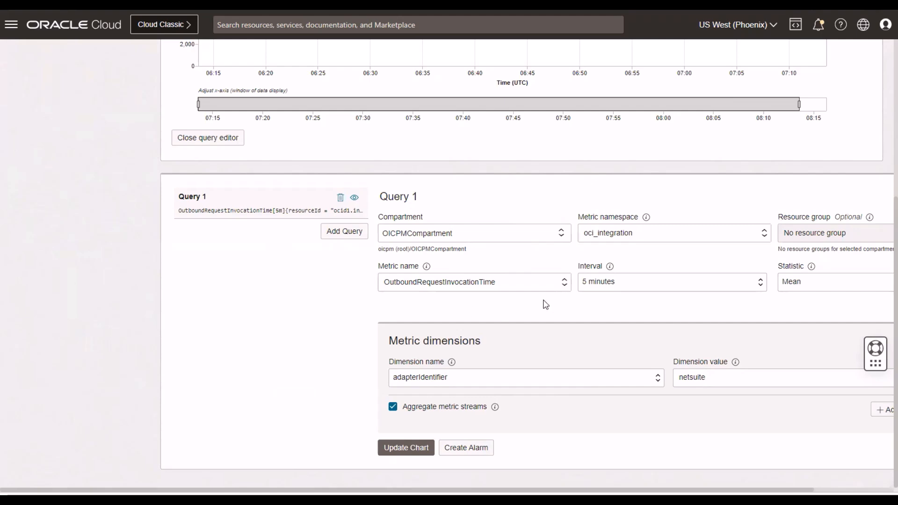
Set the chart's time range to the last 30 days and update the chart for Query 1.
scroll(514, 306, "up", 5)
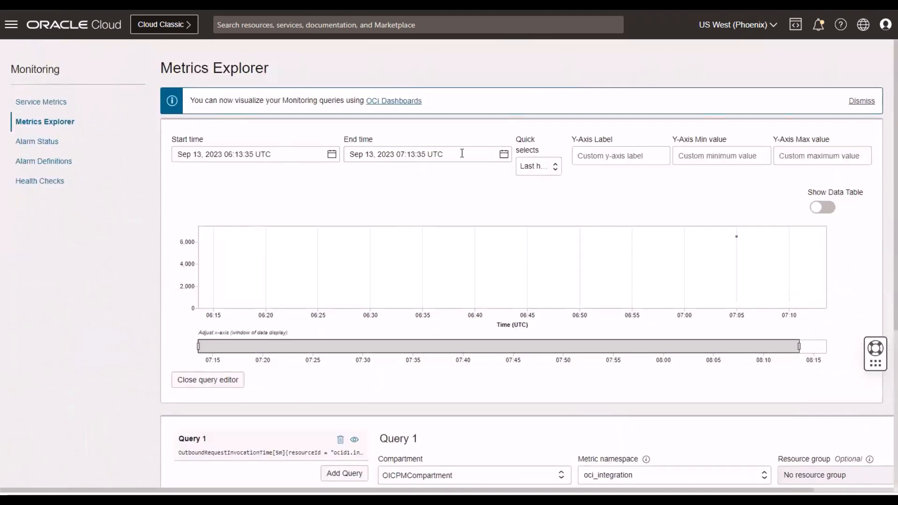
left_click(554, 168)
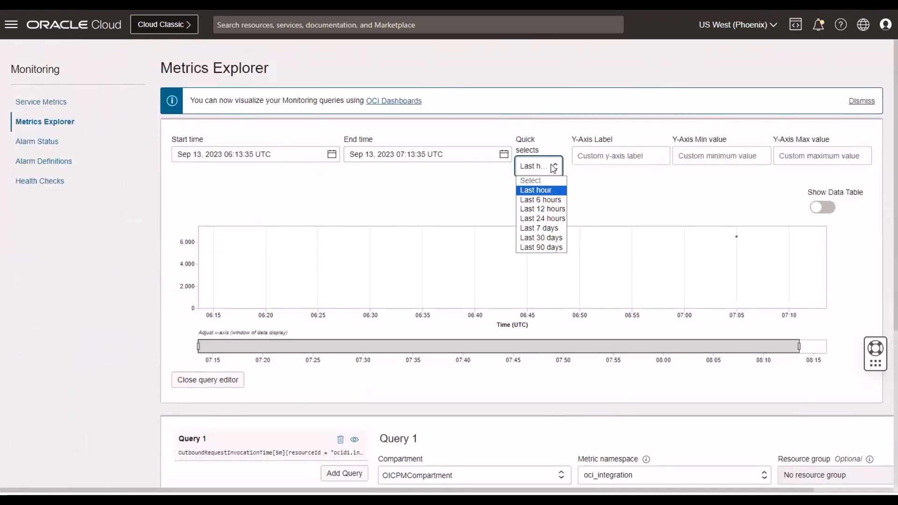
left_click(546, 239)
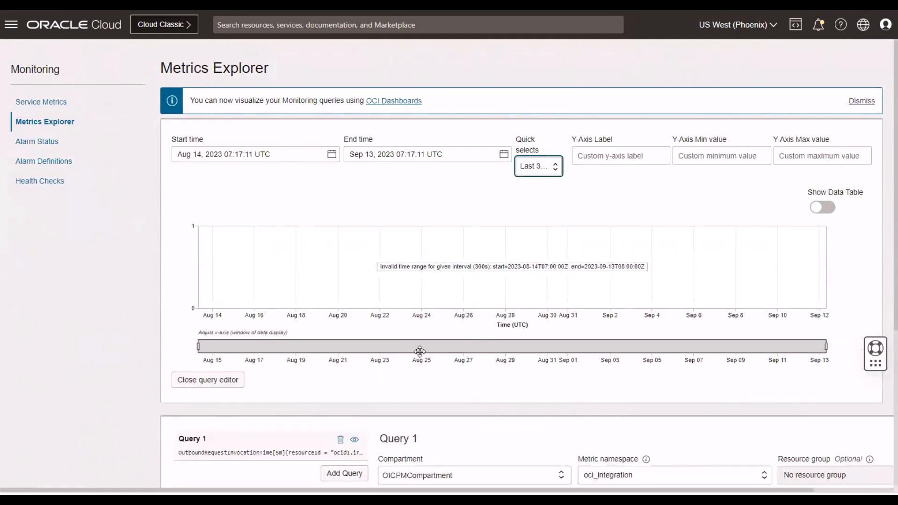
scroll(419, 352, "down", 5)
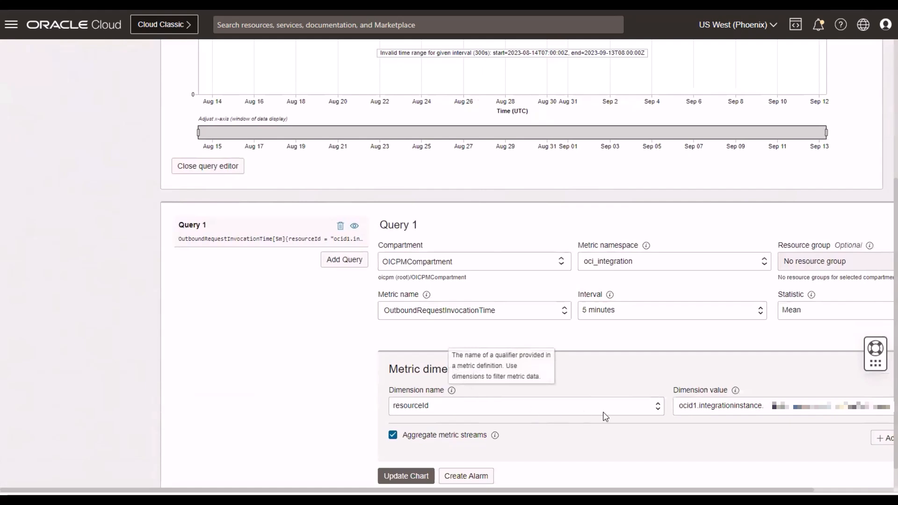
left_click(407, 473)
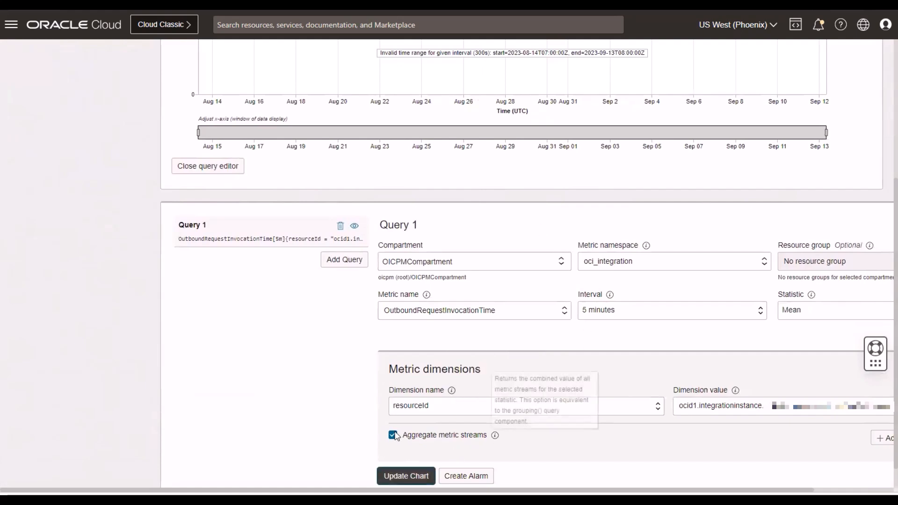
Add an adapterIdentifier dimension with the value netsuite to Query 1, alongside the resourceId dimension.
scroll(489, 427, "down", 1)
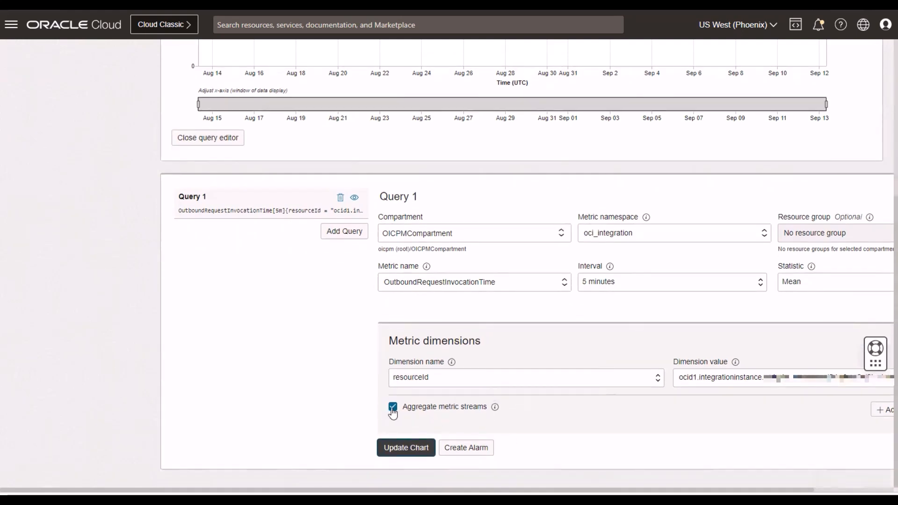
left_click(884, 411)
left_click(430, 419)
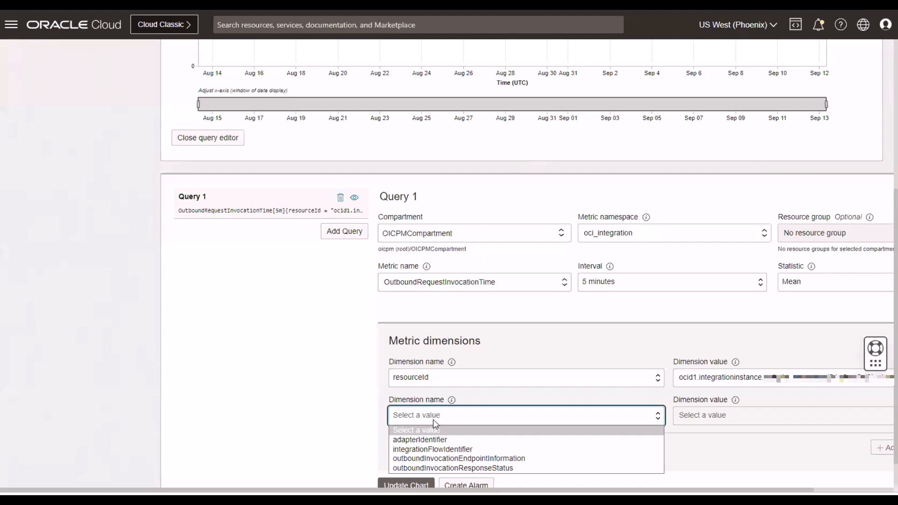
left_click(437, 442)
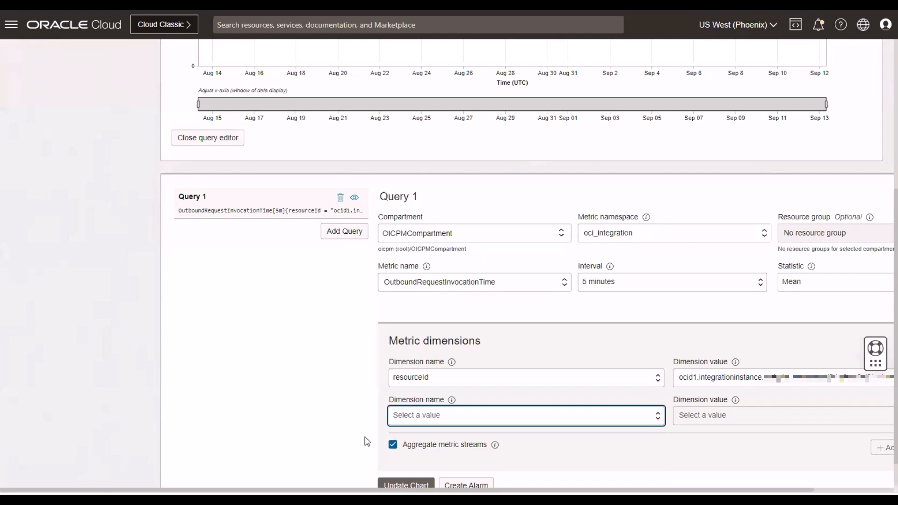
left_click(767, 421)
scroll(734, 446, "down", 5)
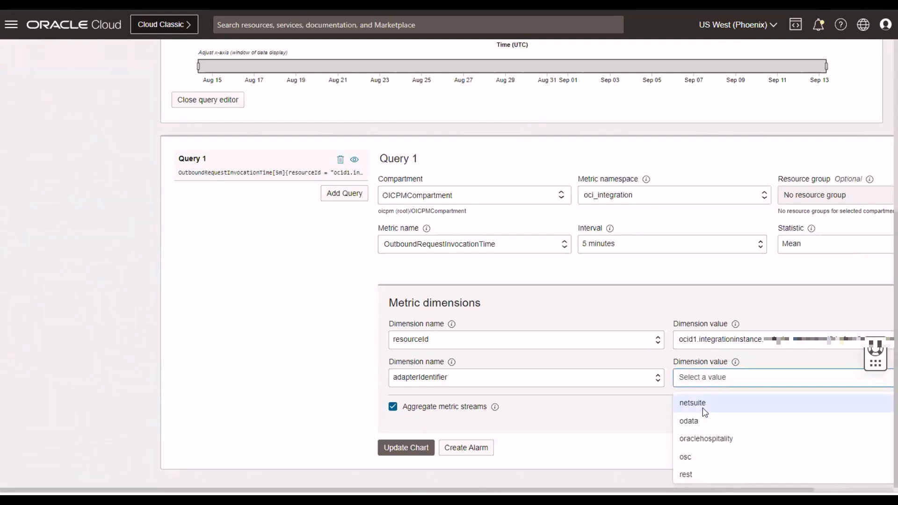
left_click(704, 411)
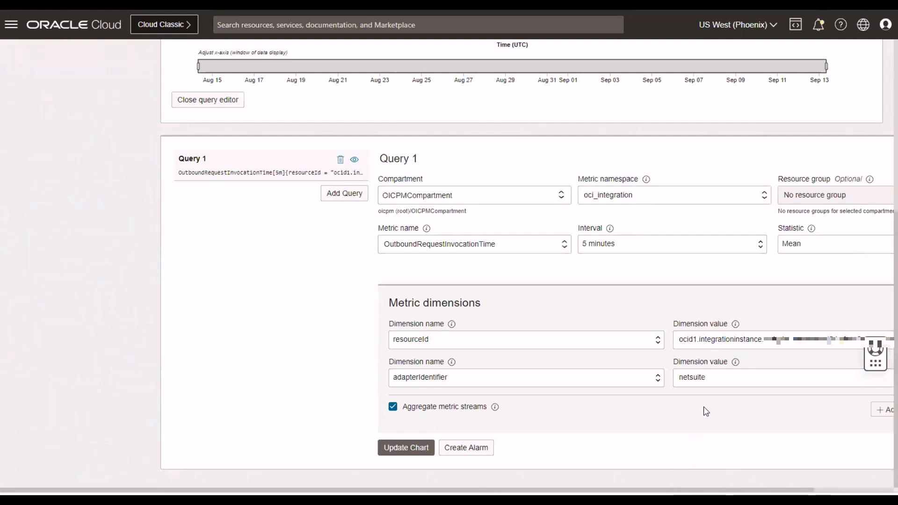
Add an integrationFlowIdentifier dimension with the value AA_SFDC_NEWACCOUNT!01.00.0000 to Query 1.
left_click(882, 412)
left_click(521, 419)
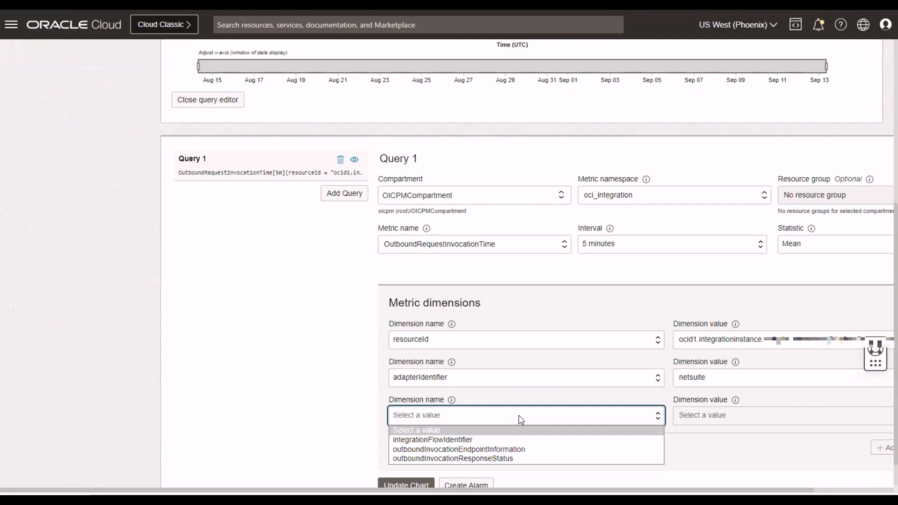
left_click(432, 444)
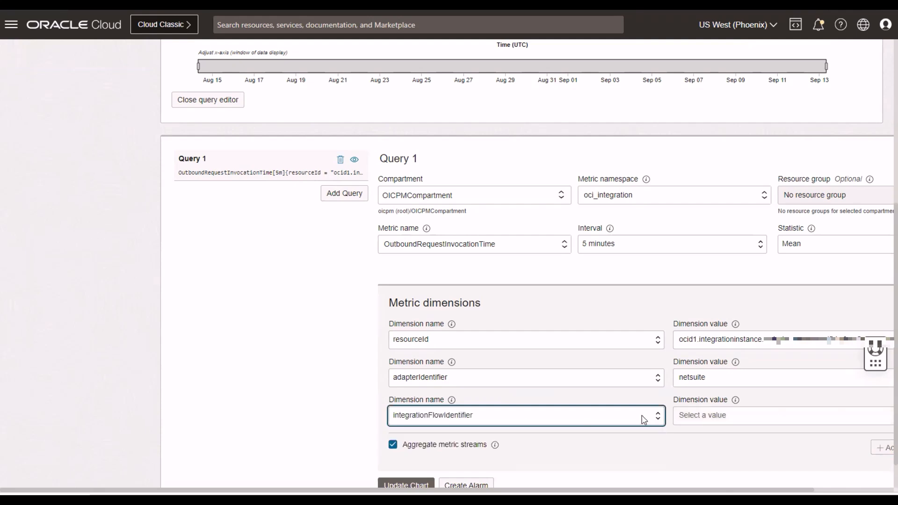
left_click(727, 415)
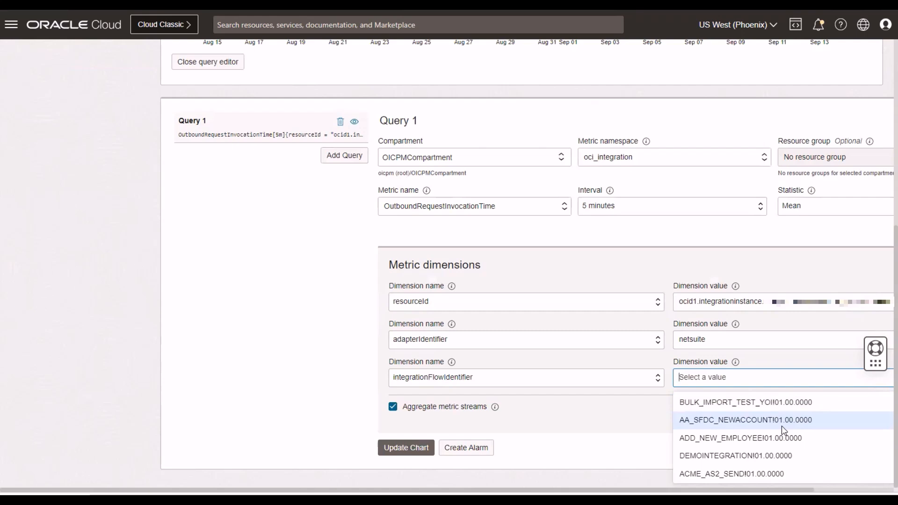
left_click(709, 431)
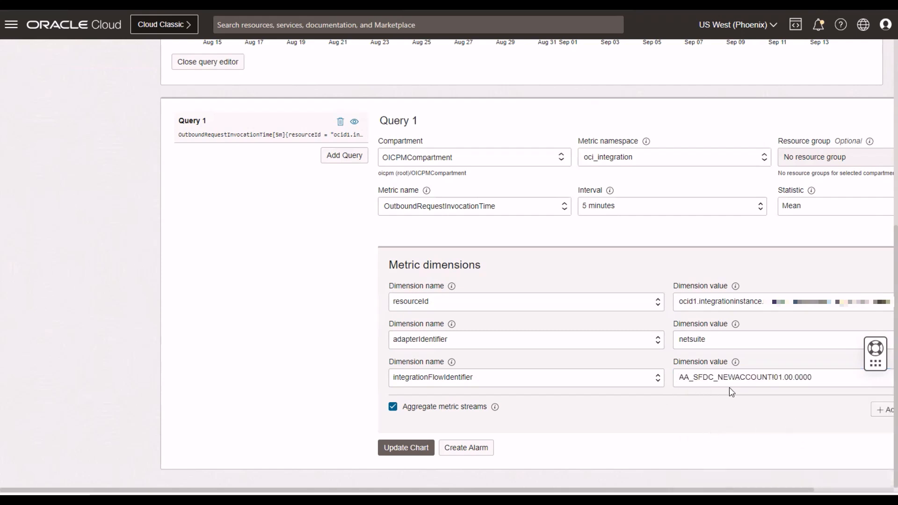
Add a fourth dimension row, review its available names without choosing one, and update the chart with the current filters.
left_click(882, 410)
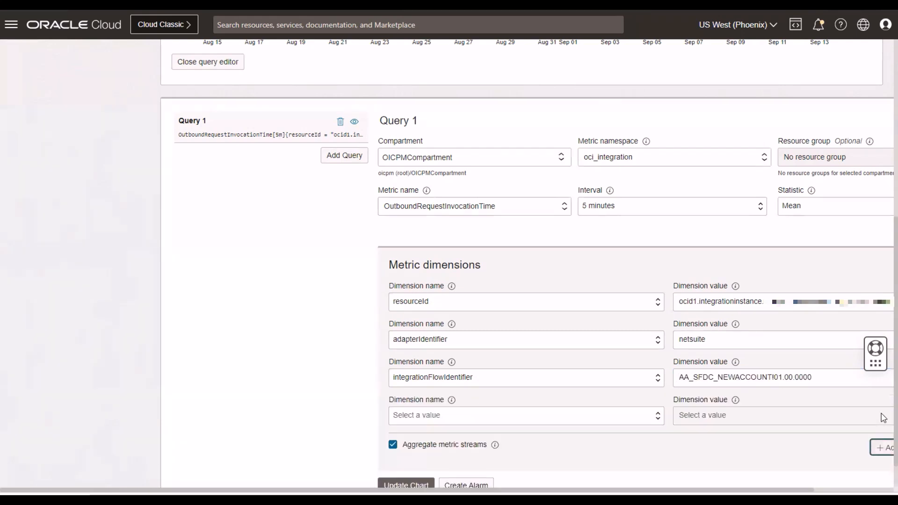
left_click(430, 415)
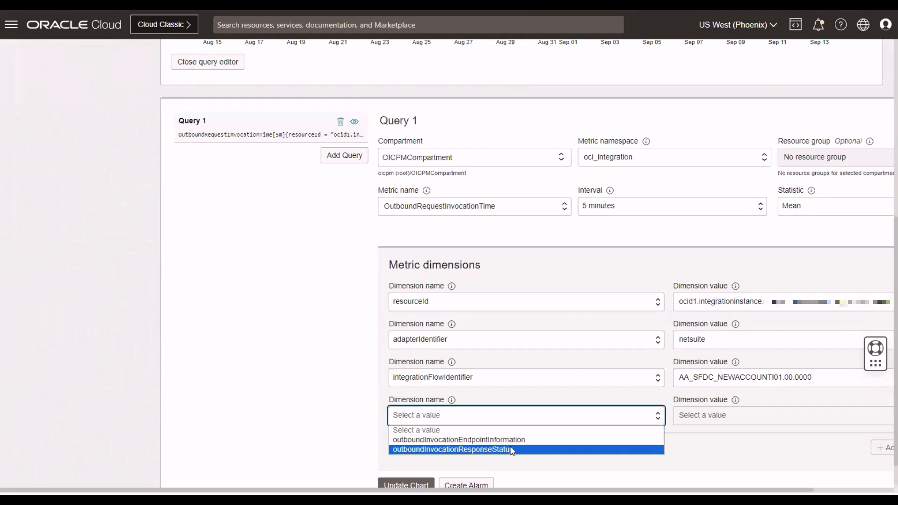
left_click(708, 459)
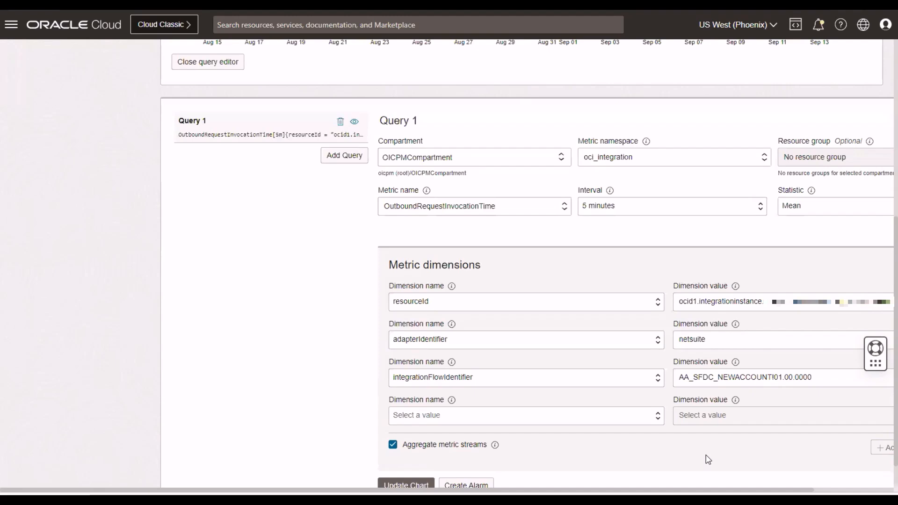
scroll(584, 367, "up", 5)
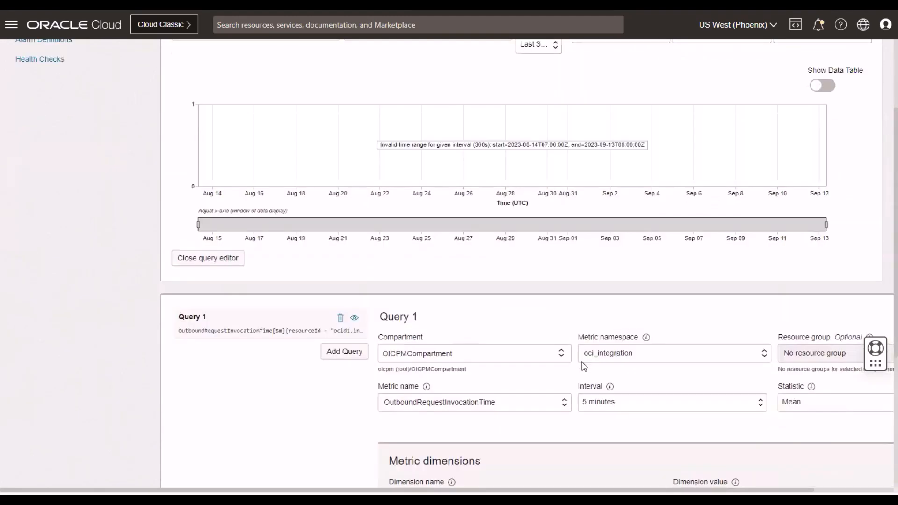
scroll(584, 366, "down", 5)
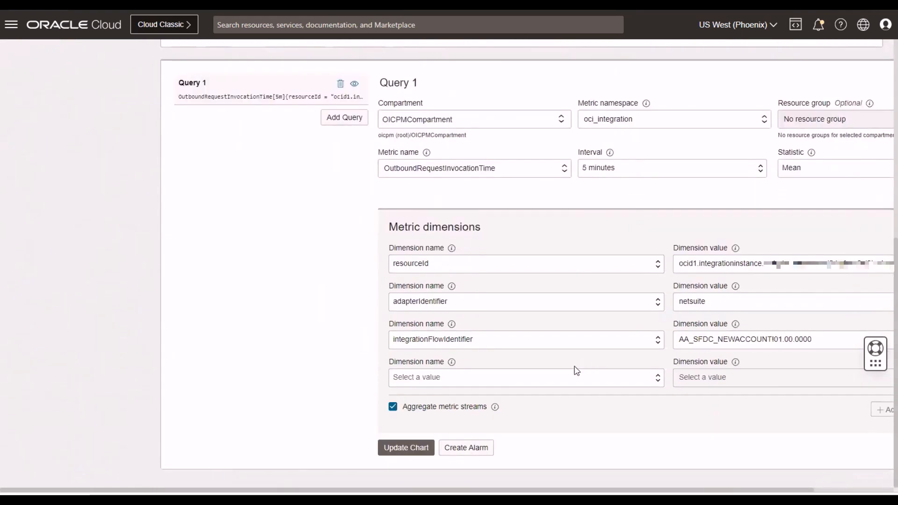
left_click(388, 447)
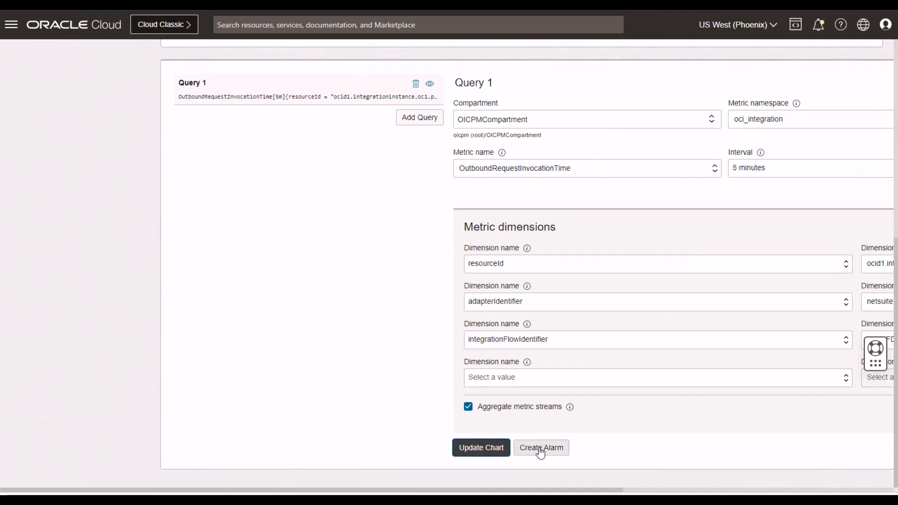
Open the HighConsumption alarm from the compartment's alarm definitions.
scroll(187, 281, "up", 8)
left_click(38, 103)
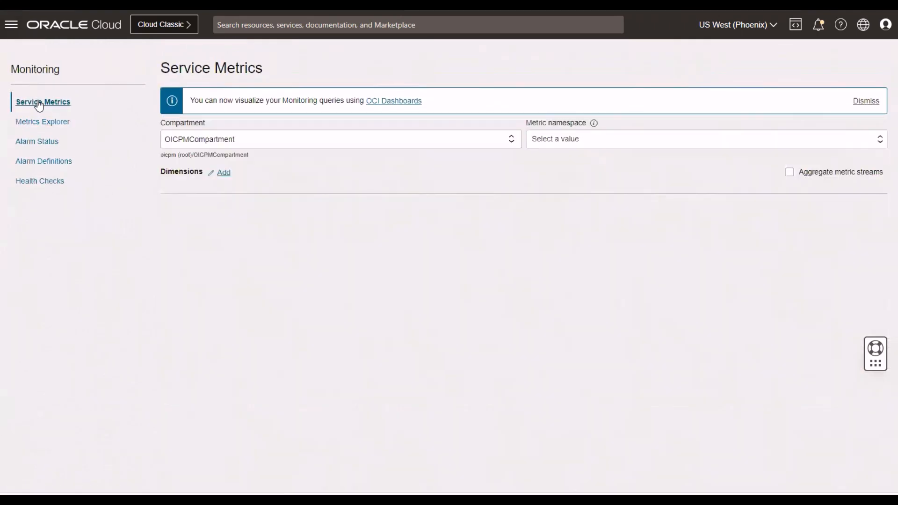
left_click(35, 163)
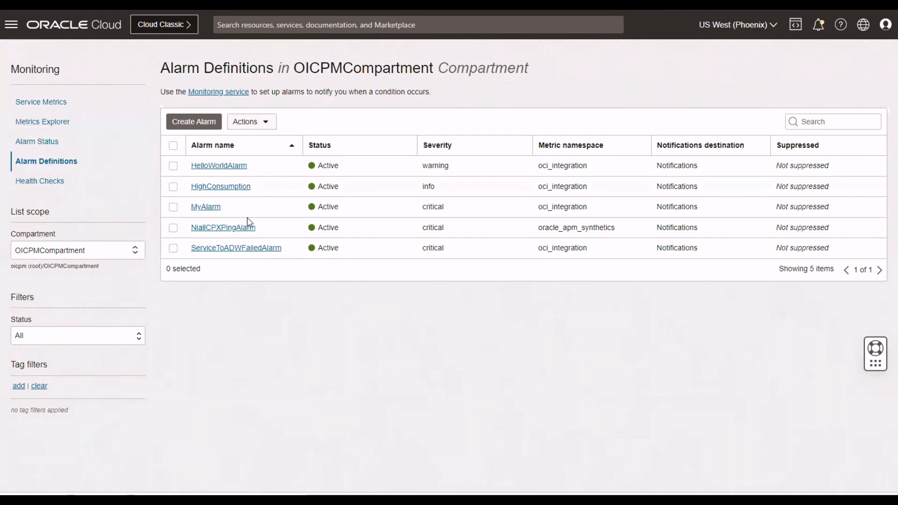
left_click(217, 189)
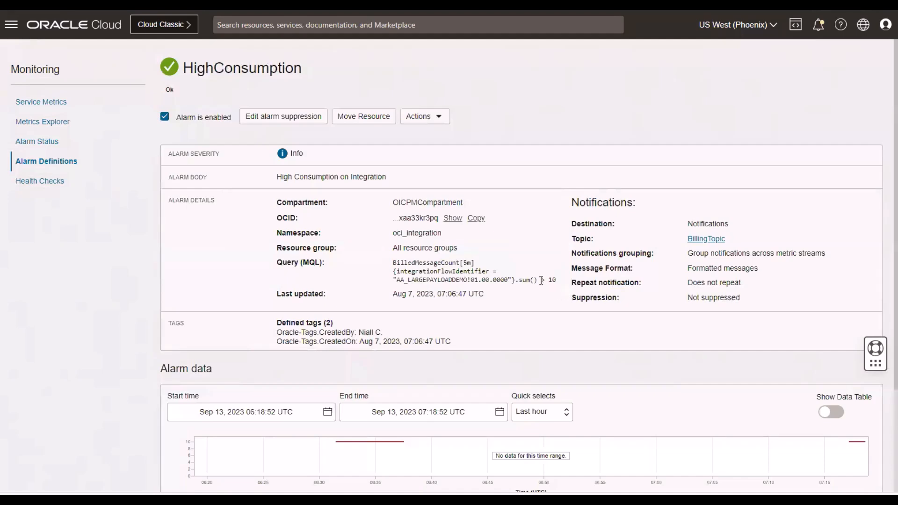
Examine the HighConsumption alarm's query, alarm data and notification topic.
scroll(519, 277, "down", 3)
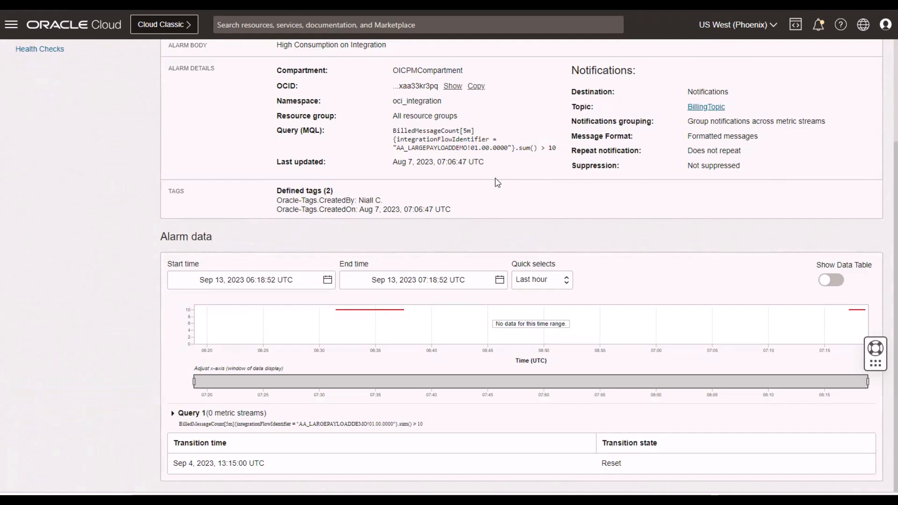
scroll(503, 251, "up", 1)
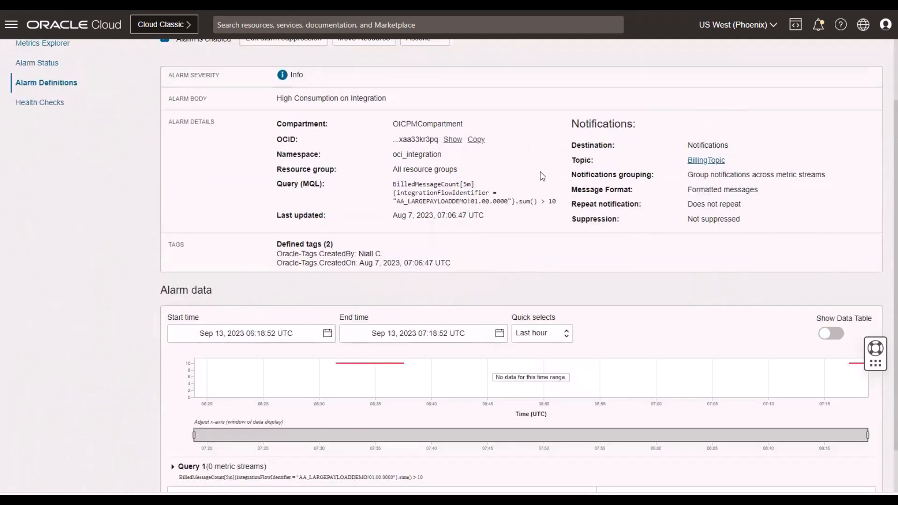
scroll(452, 183, "up", 1)
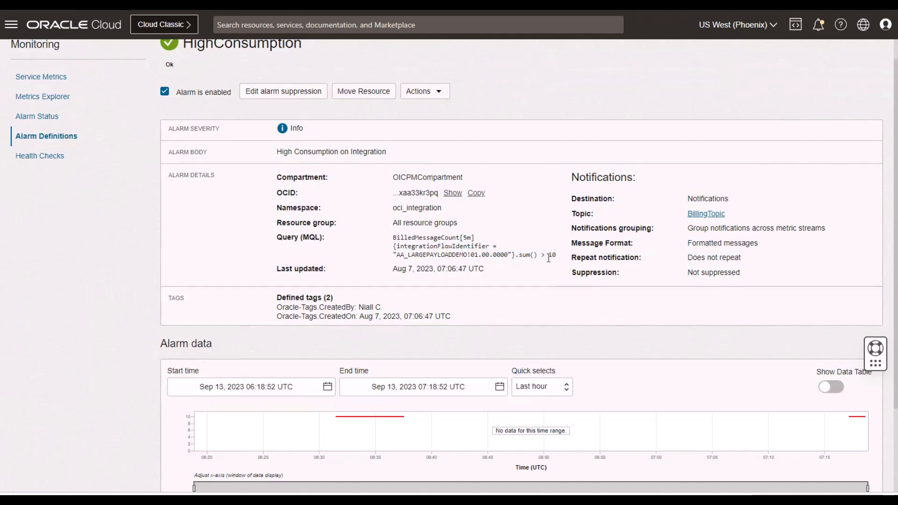
left_click(711, 219)
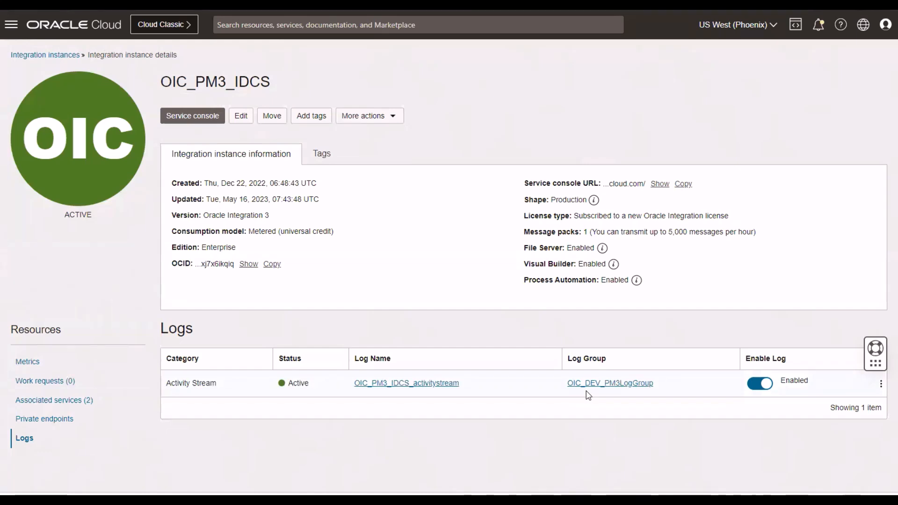
Open the OIC_PM3_IDCS_activitystream log of the OIC_PM3_IDCS integration instance.
left_click(401, 383)
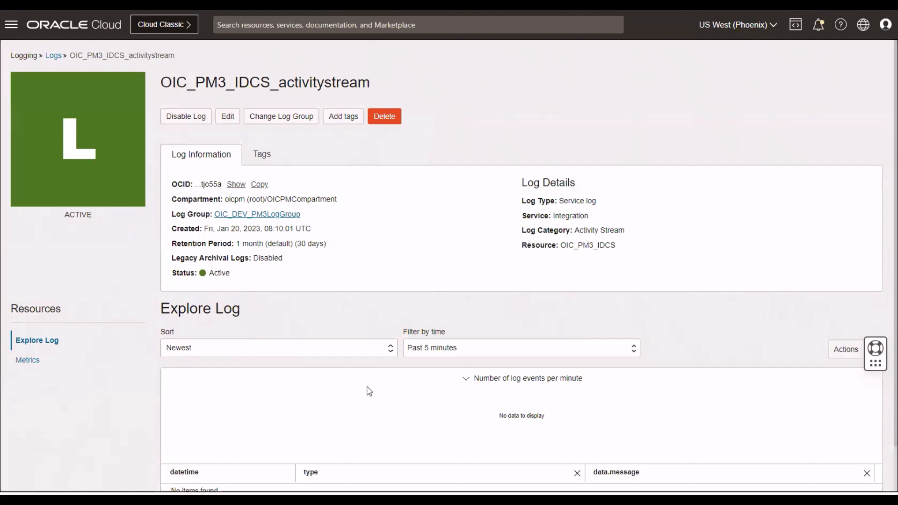
Filter the activity stream log's events to the past hour.
scroll(460, 351, "down", 1)
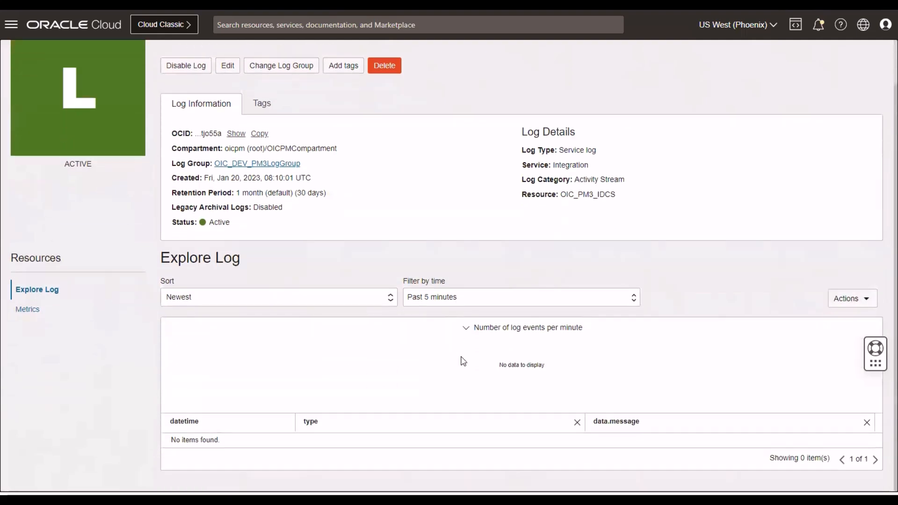
left_click(529, 299)
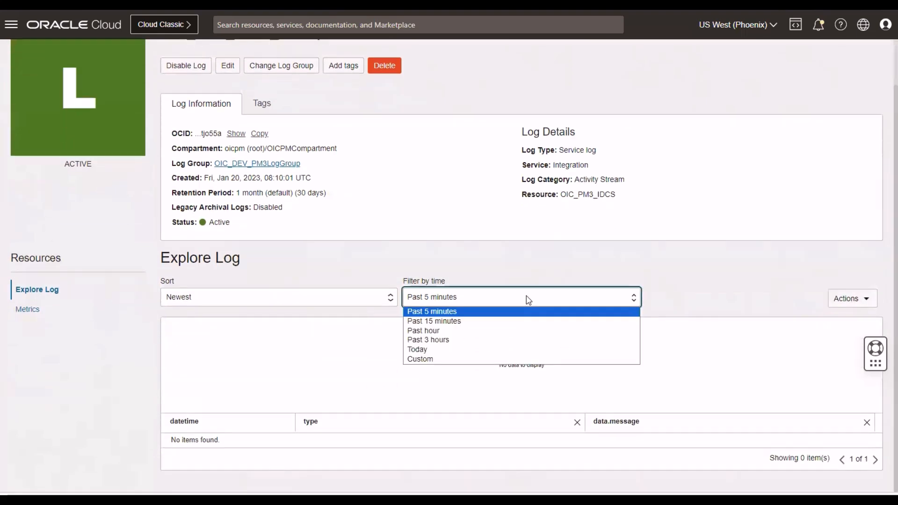
left_click(427, 333)
scroll(427, 334, "down", 1)
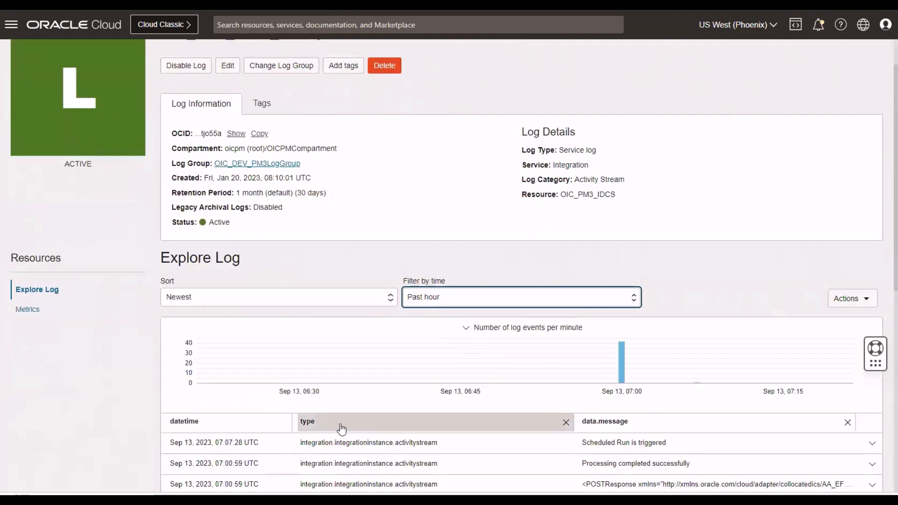
scroll(613, 425, "down", 5)
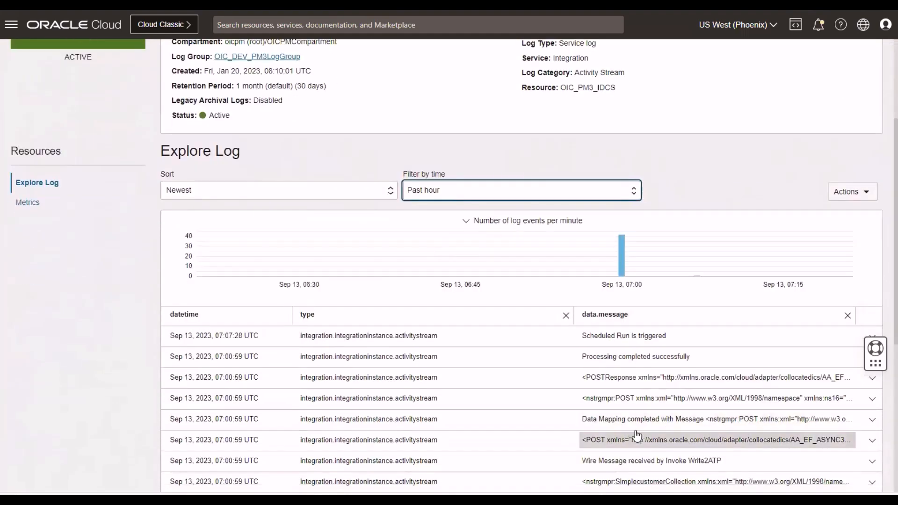
Expand the newest log event, "Scheduled Run is triggered", and examine its JSON content.
scroll(639, 421, "up", 5)
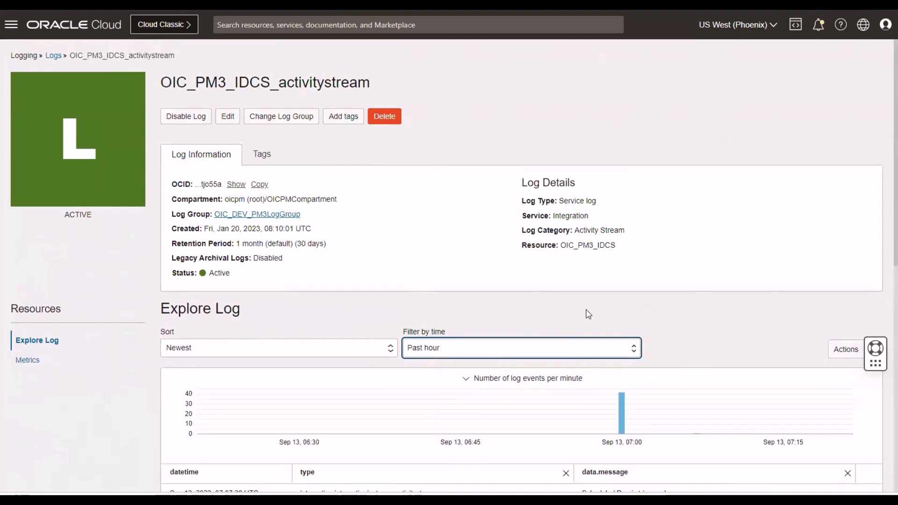
scroll(567, 359, "down", 10)
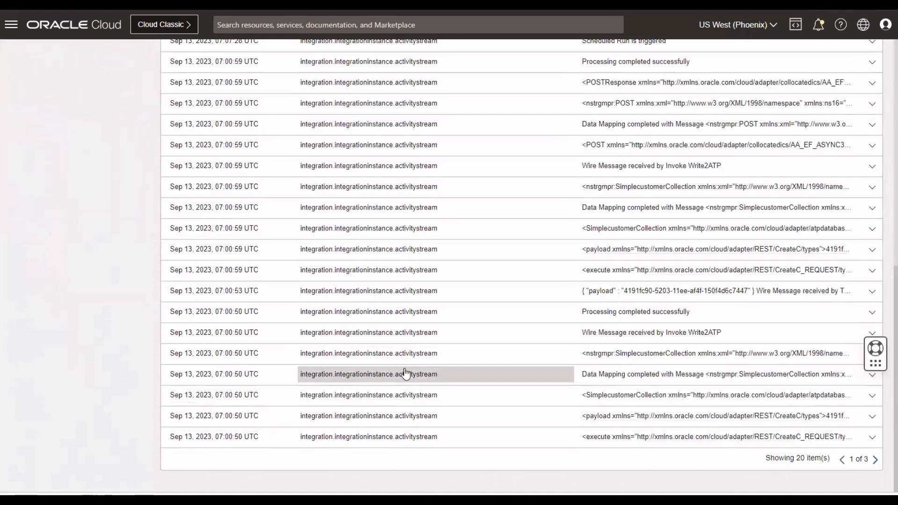
scroll(856, 309, "up", 3)
left_click(873, 202)
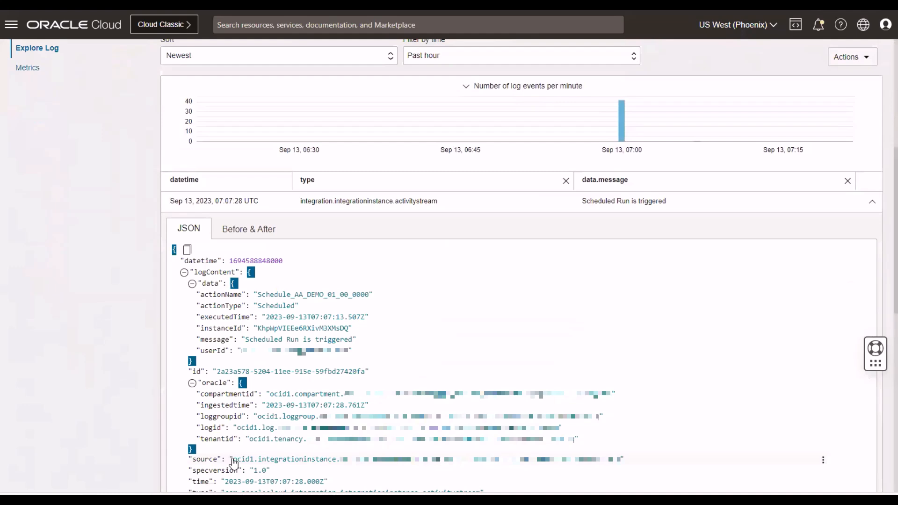
scroll(234, 463, "down", 1)
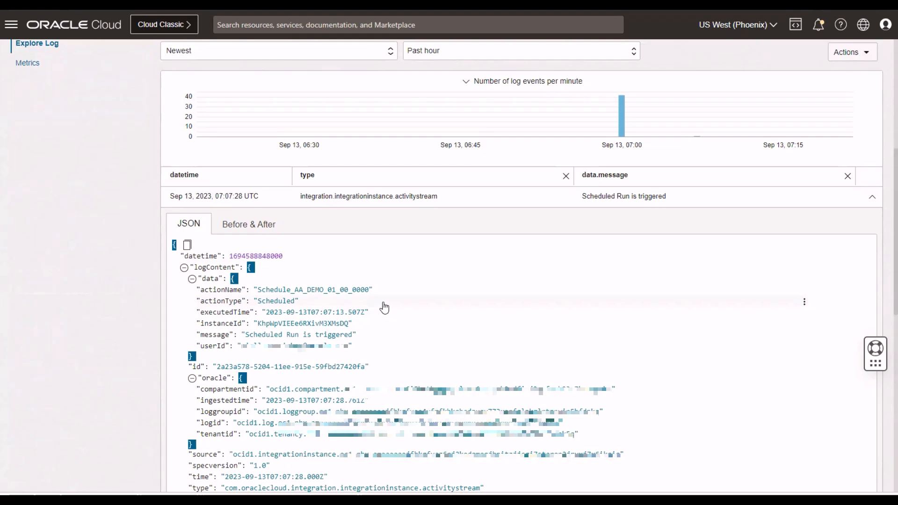
scroll(385, 310, "up", 6)
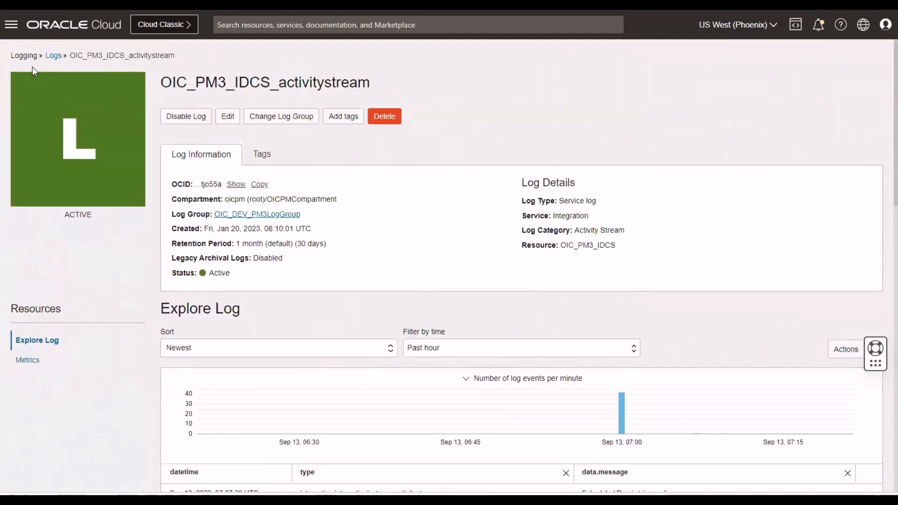
Go to the Logging service's search page under Observability & Management.
left_click(11, 25)
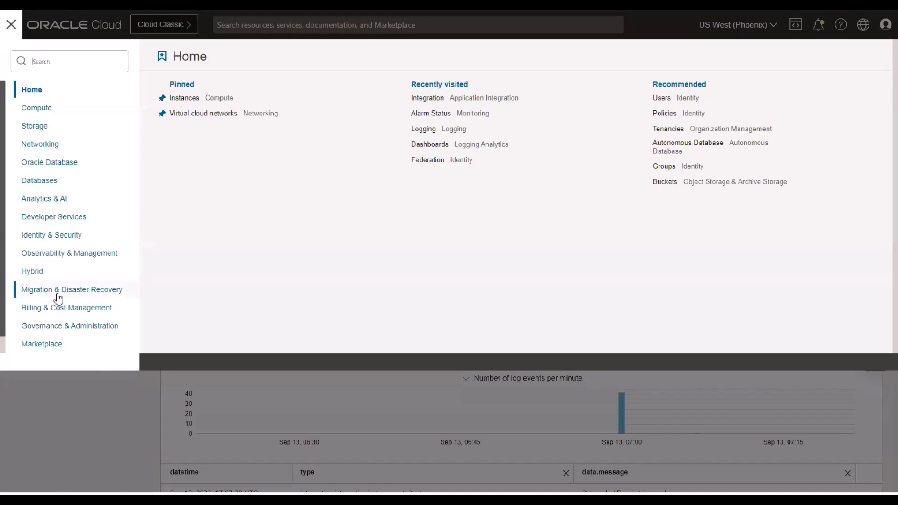
left_click(51, 258)
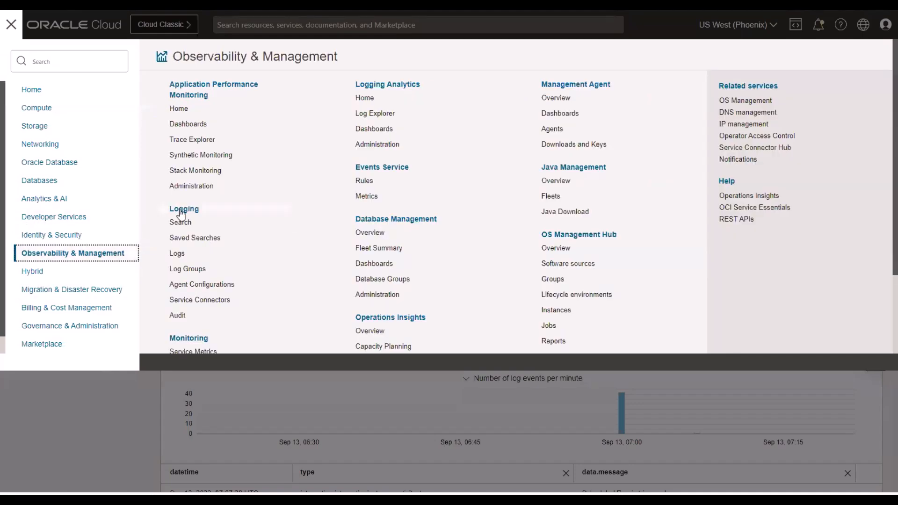
left_click(180, 209)
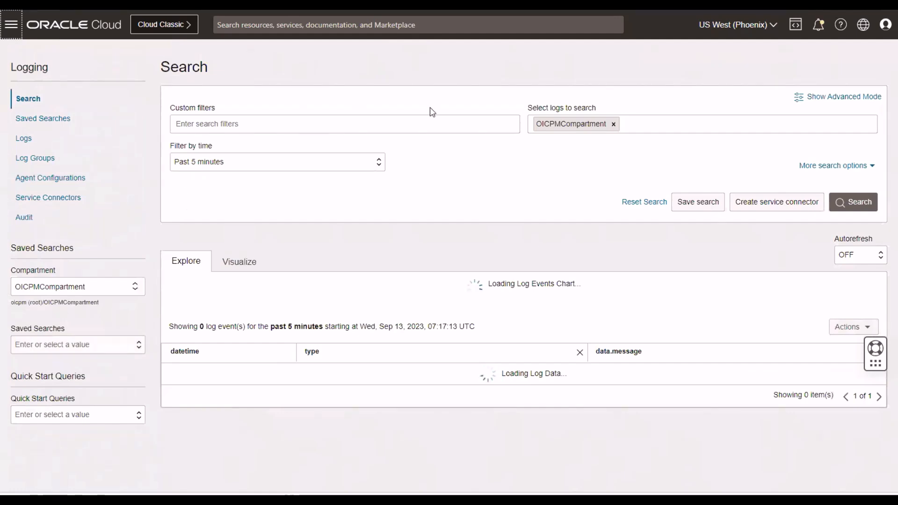
Restrict the search to the OIC_PM3_IDCS_activitystream log of OIC_DEV_PM3LogGroup in OICPMCompartment instead of the whole compartment, covering the past hour.
left_click(610, 123)
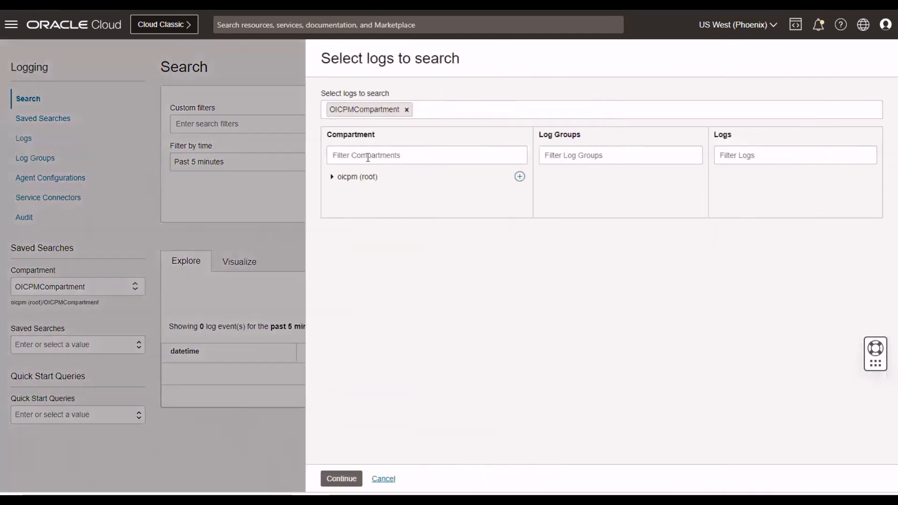
left_click(407, 110)
left_click(332, 178)
scroll(396, 354, "down", 3)
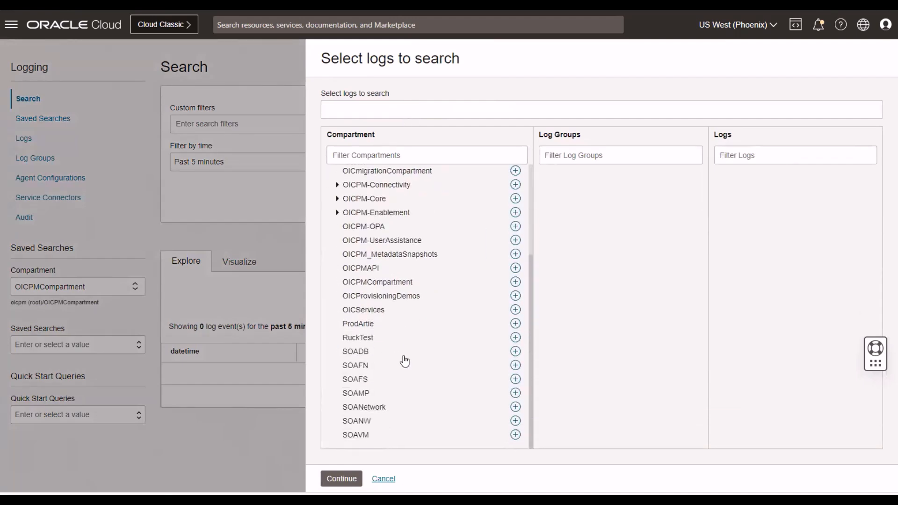
left_click(377, 282)
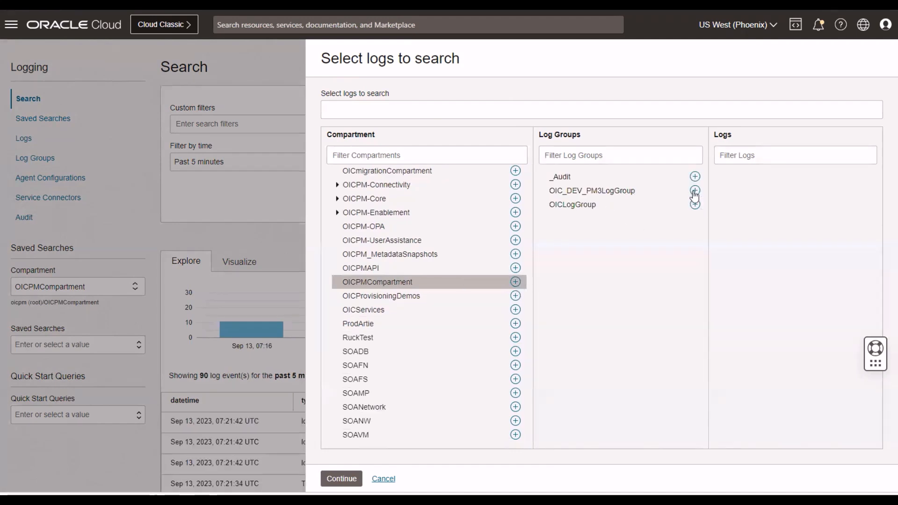
left_click(605, 192)
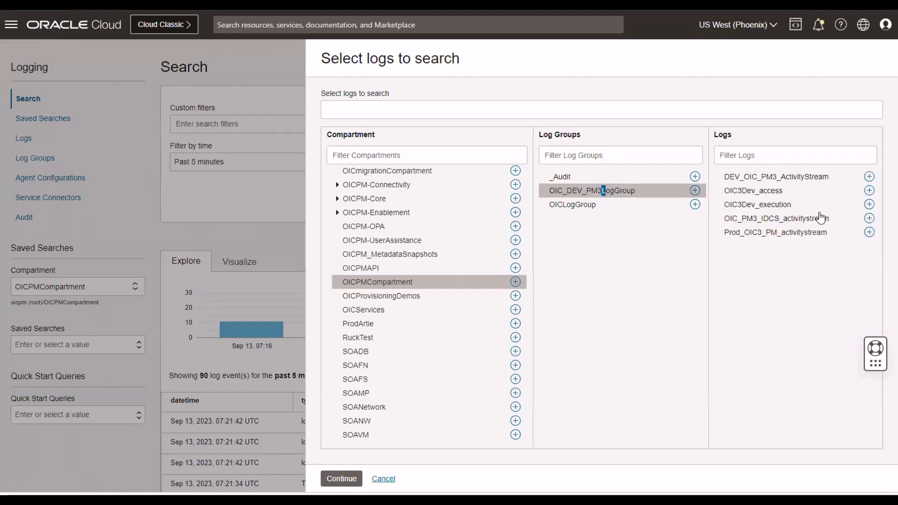
left_click(869, 219)
left_click(869, 219)
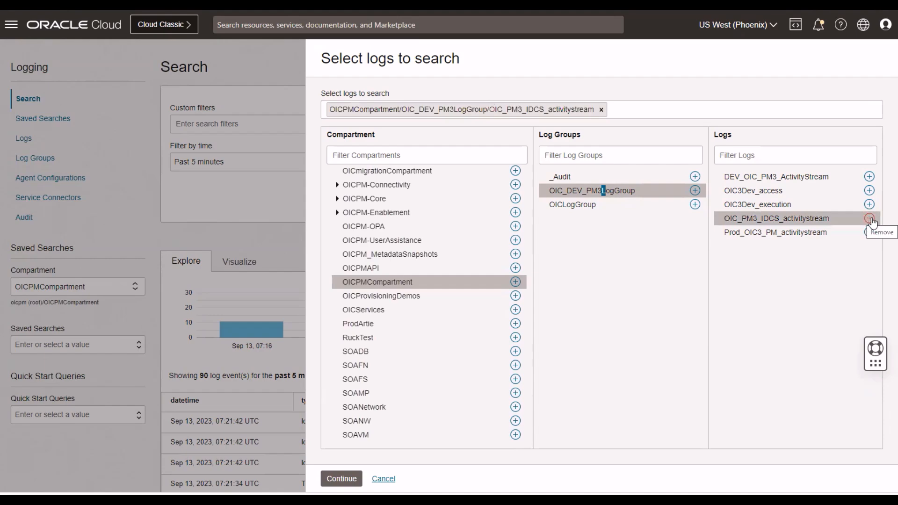
left_click(342, 478)
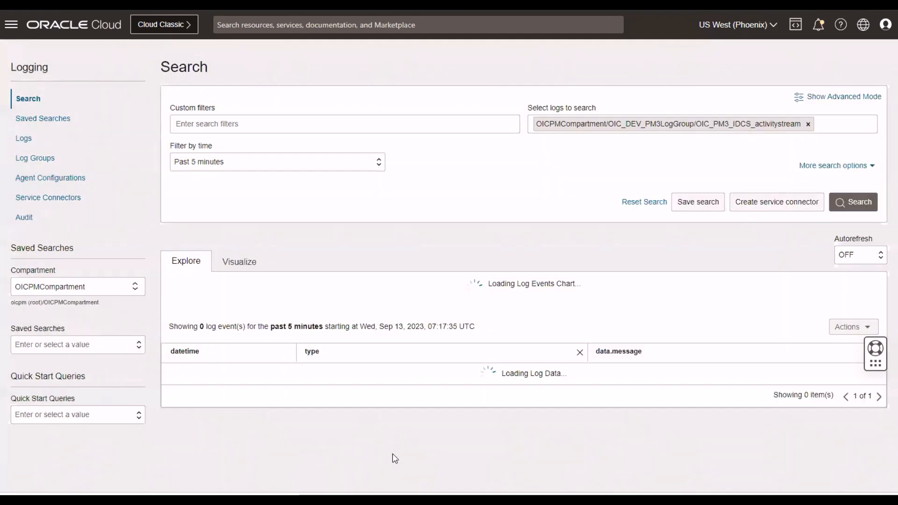
left_click(243, 163)
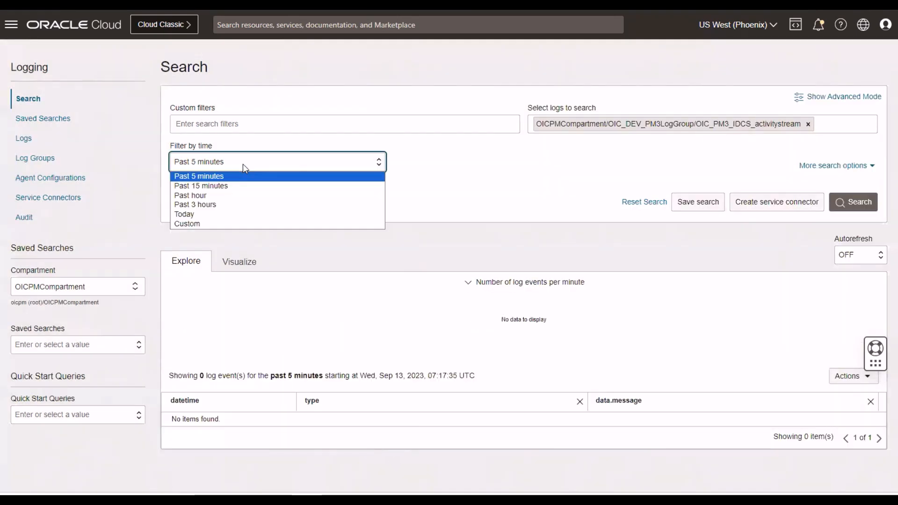
left_click(198, 196)
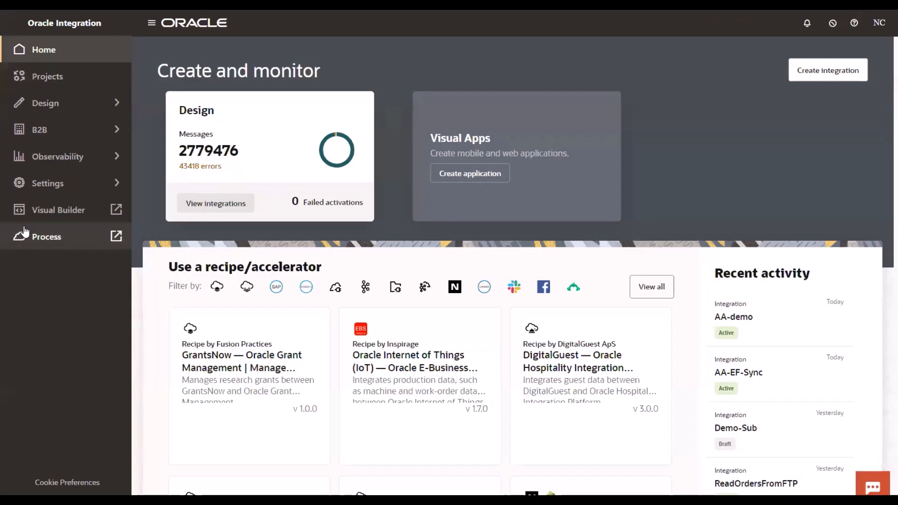
Switch to Oracle Integration and copy the instance ID of the AA-EF-Sync run from the observability instances.
left_click(22, 157)
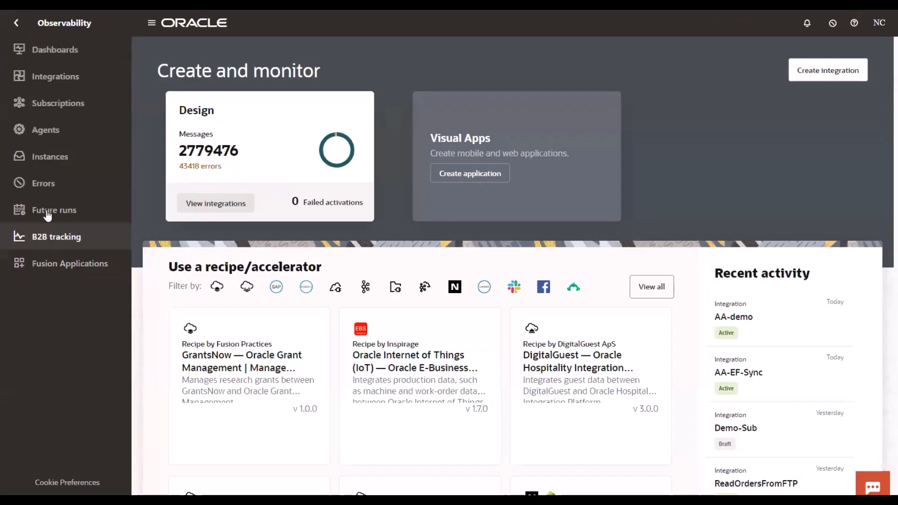
left_click(30, 158)
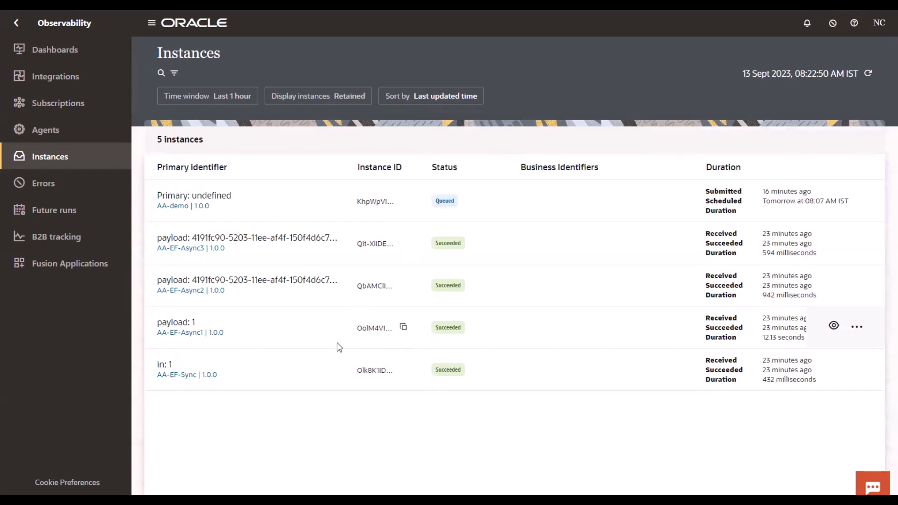
left_click(403, 371)
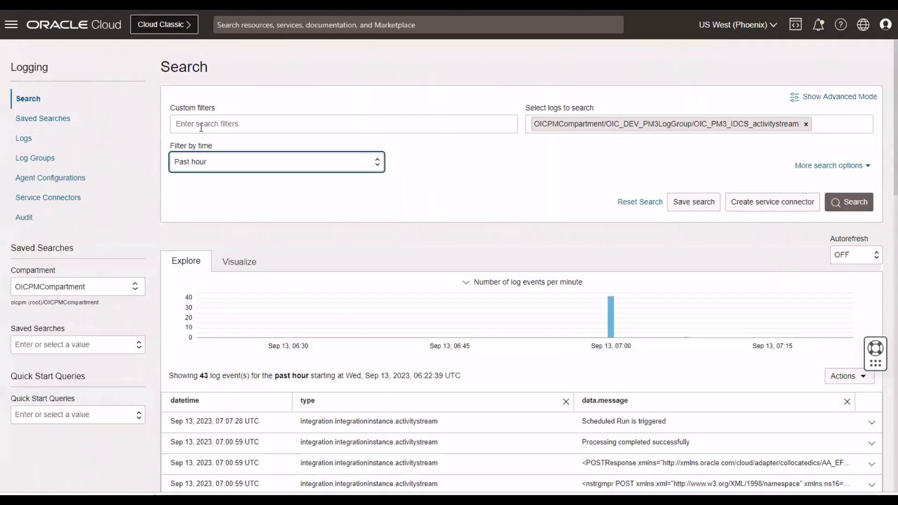
Back in the log search, filter the log content by the copied instance ID and review the matching events.
left_click(202, 124)
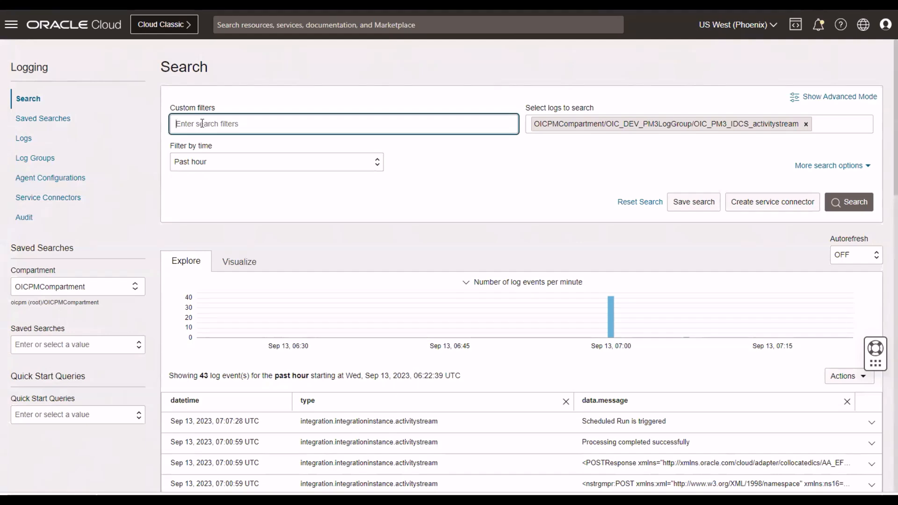
key("ctrl+v")
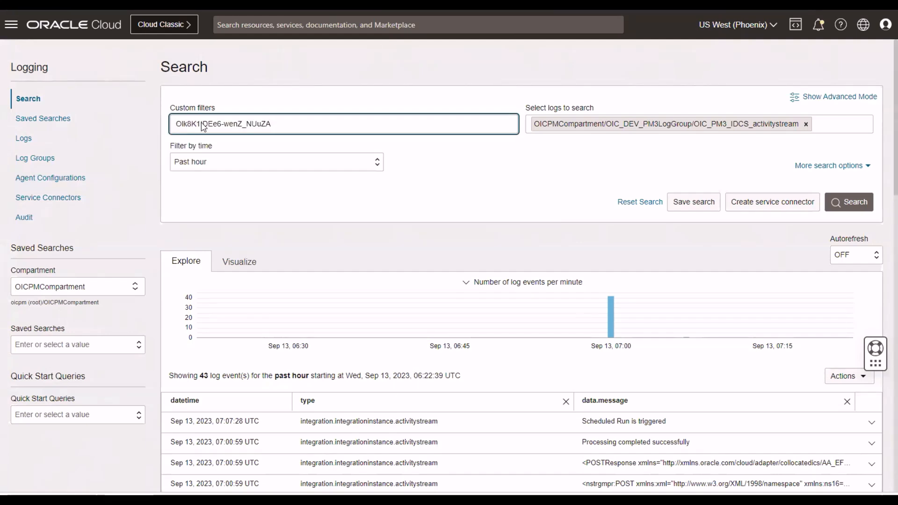
key("Return")
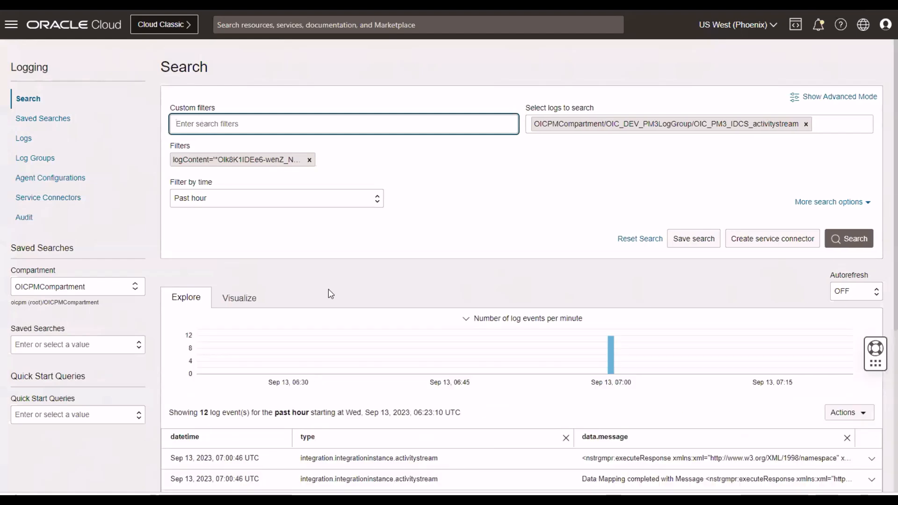
scroll(518, 421, "down", 2)
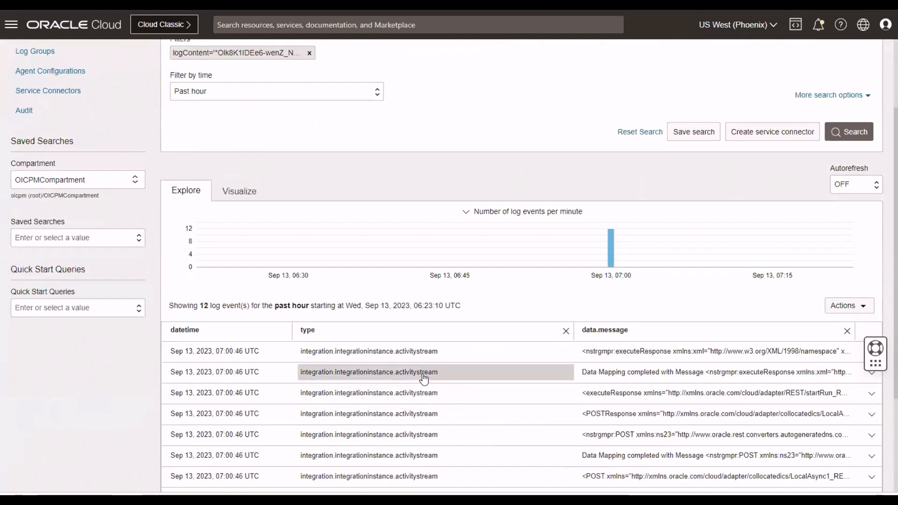
scroll(424, 378, "down", 3)
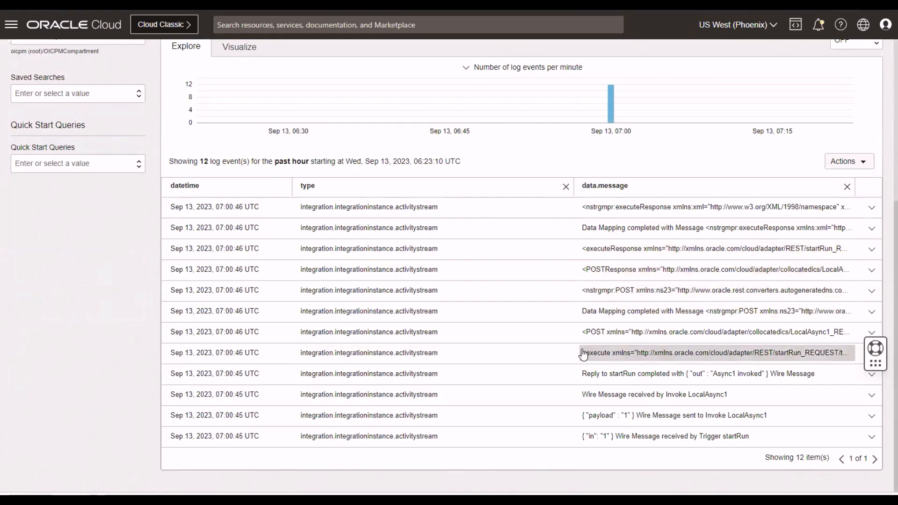
Add a custom filter matching data.instanceId to the copied instance ID, and remove the logContent filter.
scroll(583, 353, "up", 5)
scroll(583, 353, "down", 1)
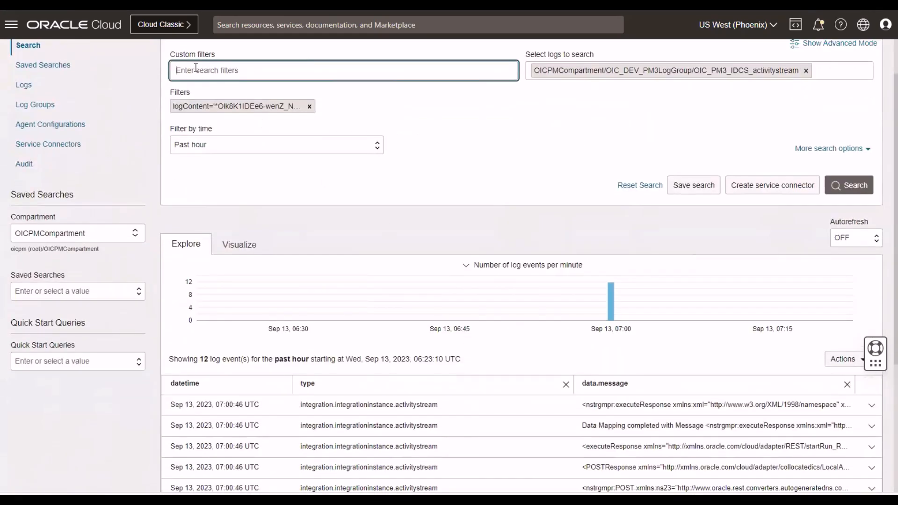
type("dat")
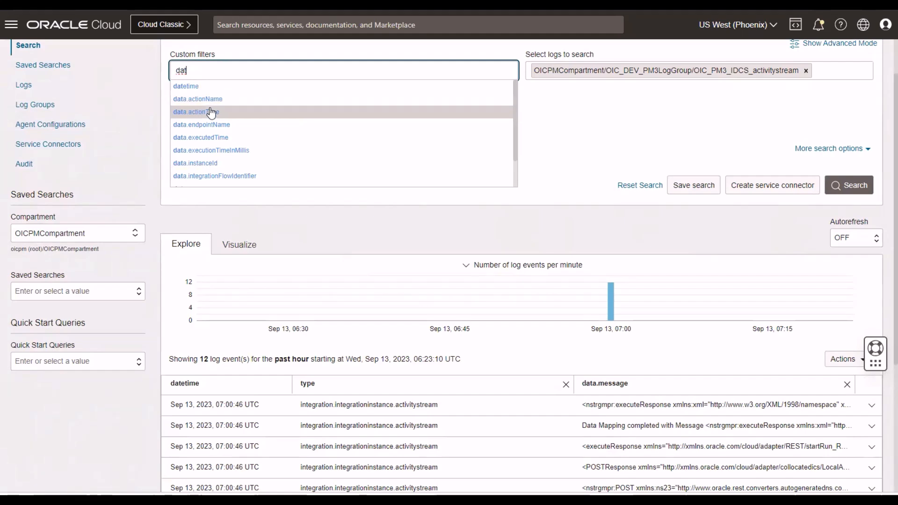
left_click(200, 166)
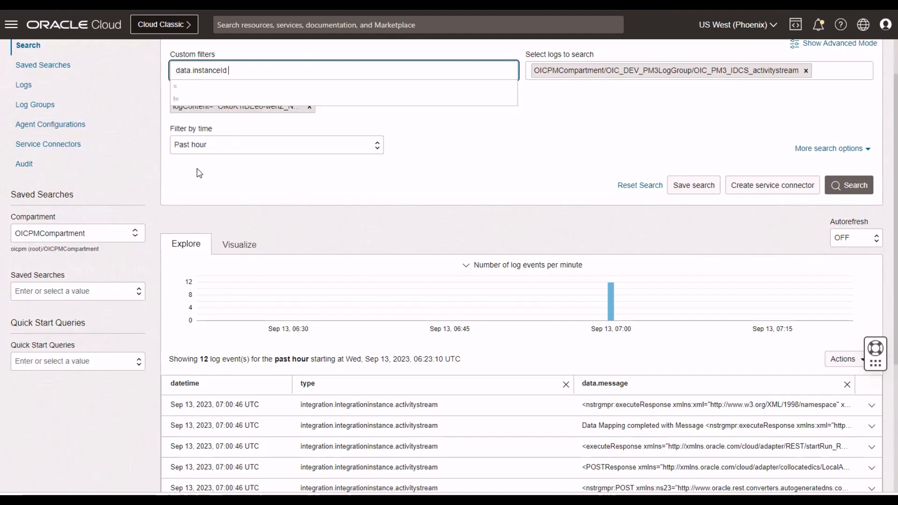
type("=")
key("ctrl+v")
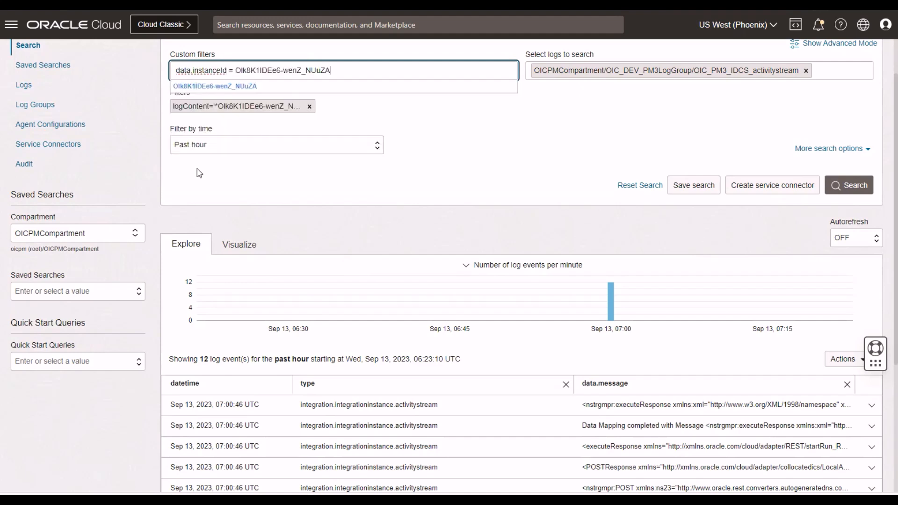
key("Return")
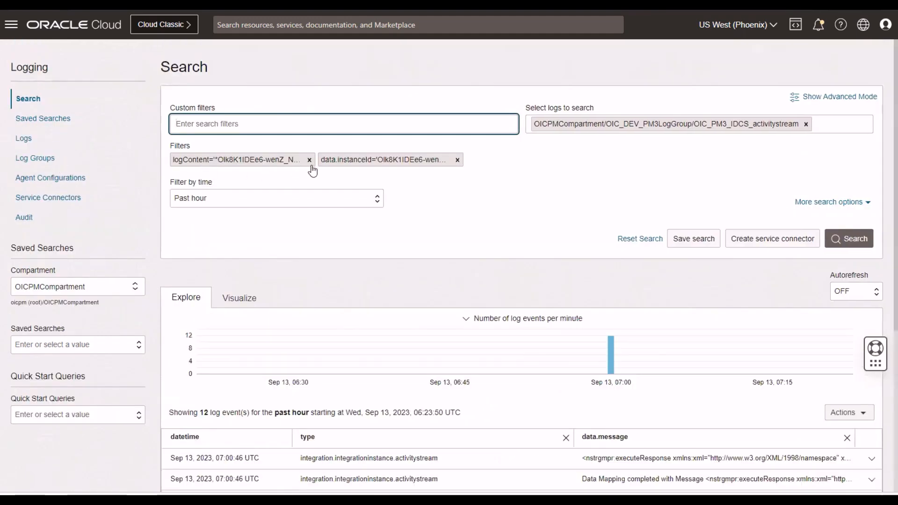
left_click(310, 160)
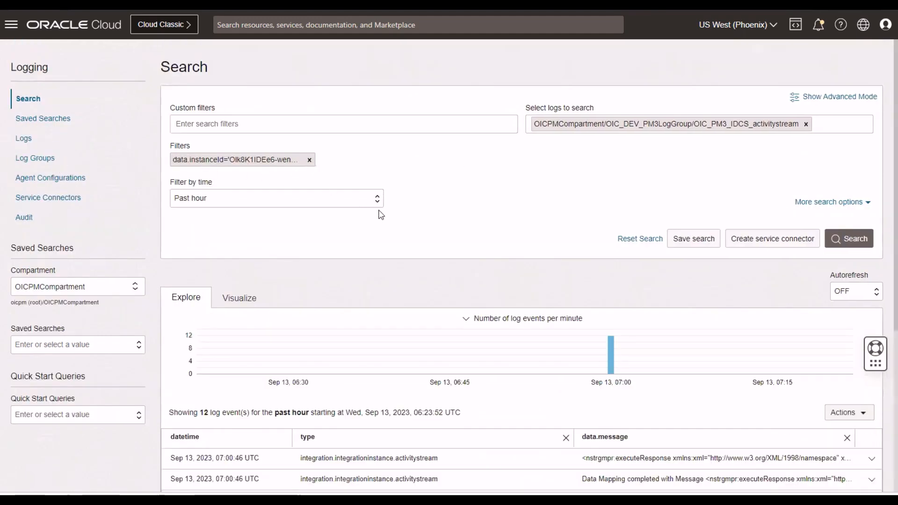
scroll(452, 353, "down", 5)
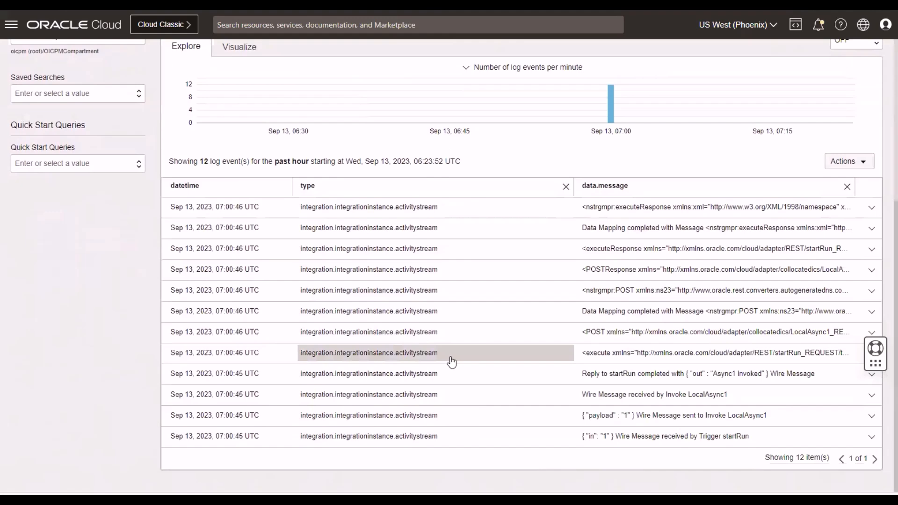
Expand the most recent matching log event and examine its JSON content, including the instance ID, action and message.
scroll(442, 361, "up", 2)
scroll(875, 177, "down", 2)
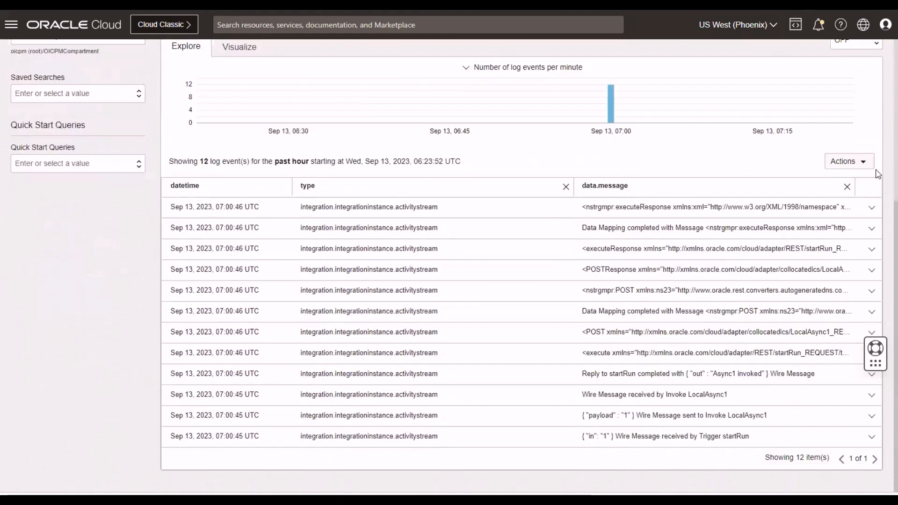
left_click(872, 208)
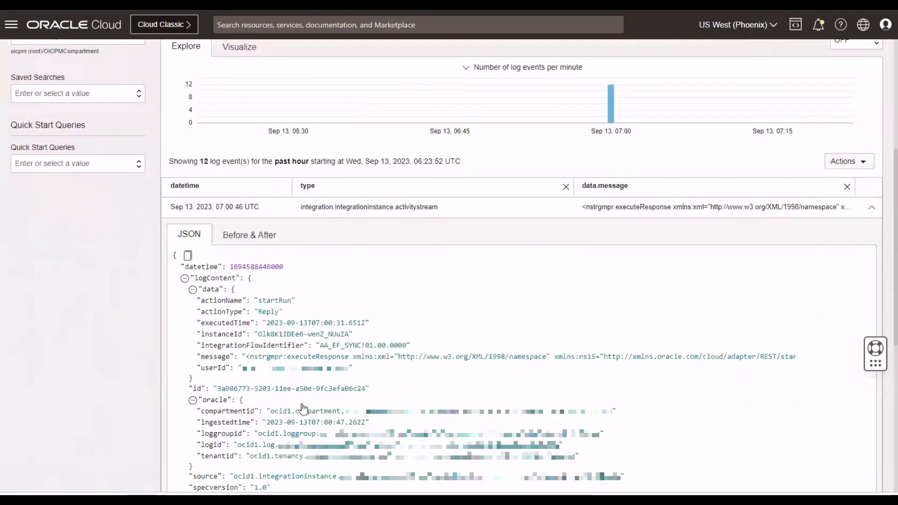
scroll(304, 405, "up", 1)
scroll(281, 153, "up", 4)
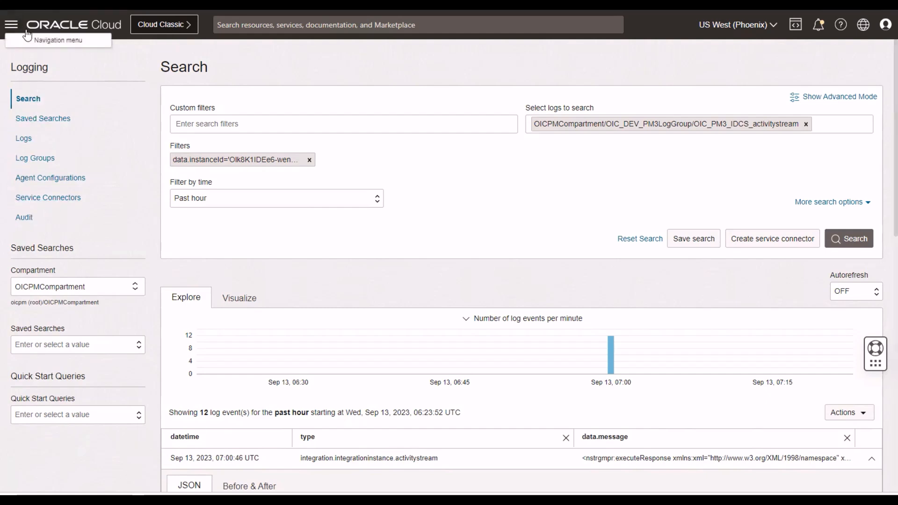
Go to the Logging service under Observability & Management.
left_click(13, 31)
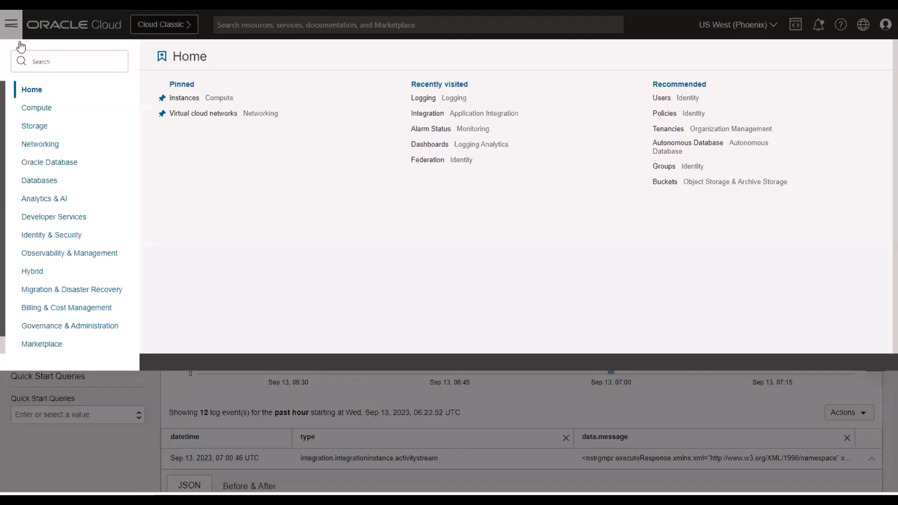
left_click(42, 257)
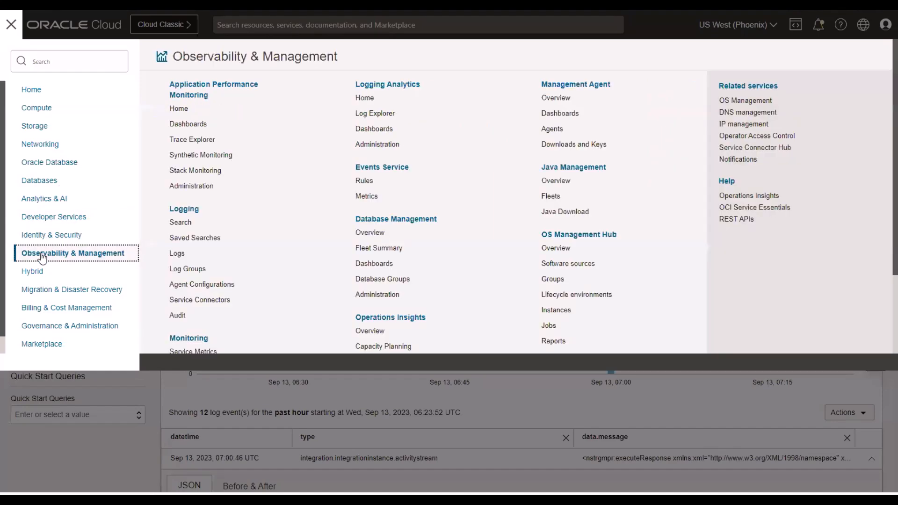
left_click(177, 213)
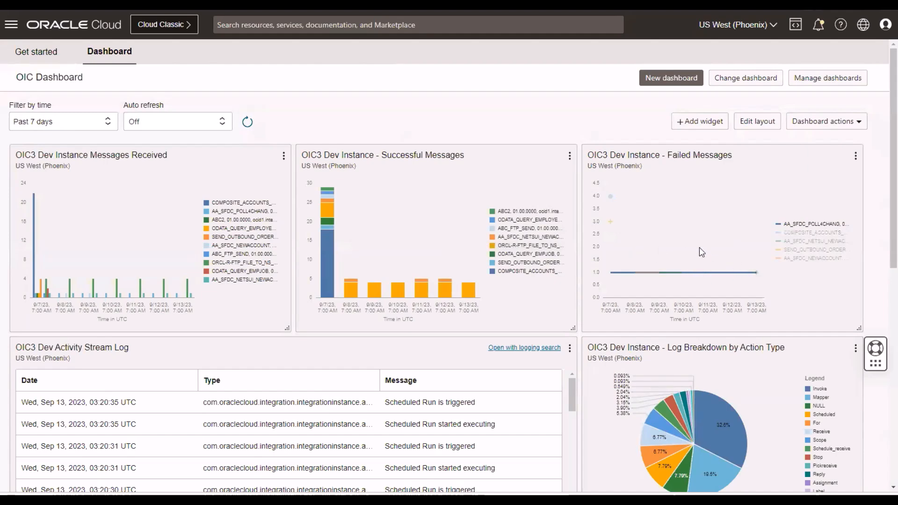
Examine the OIC Dashboard's message metric charts, activity stream and error logs, breakdown charts, resource explorer and ADW requests widgets.
scroll(697, 250, "down", 1)
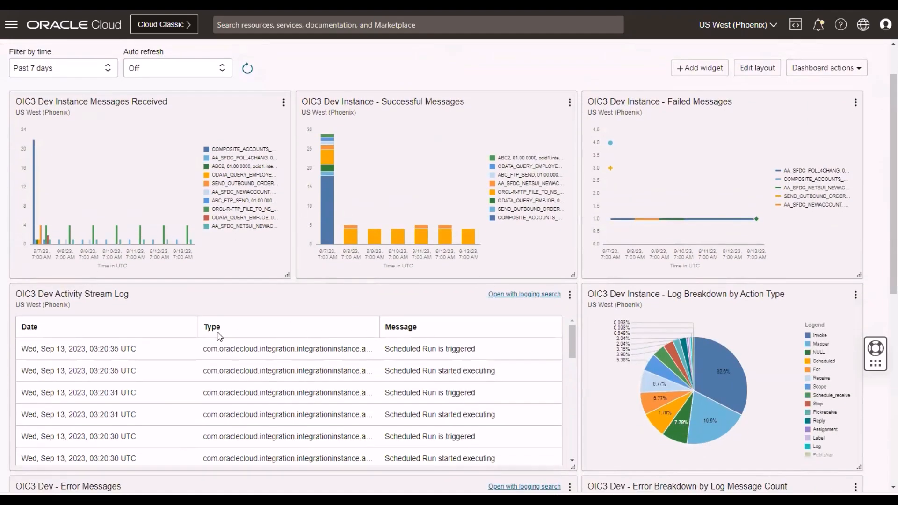
scroll(218, 335, "down", 1)
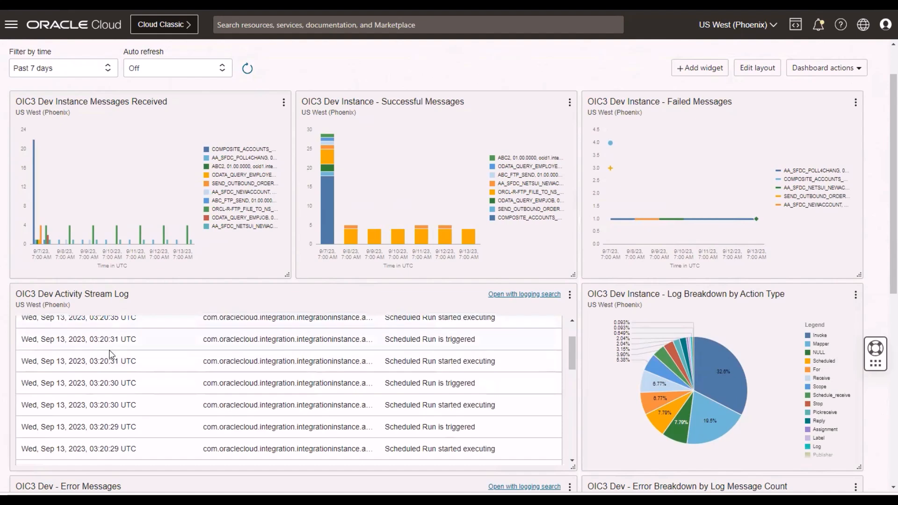
scroll(115, 351, "up", 1)
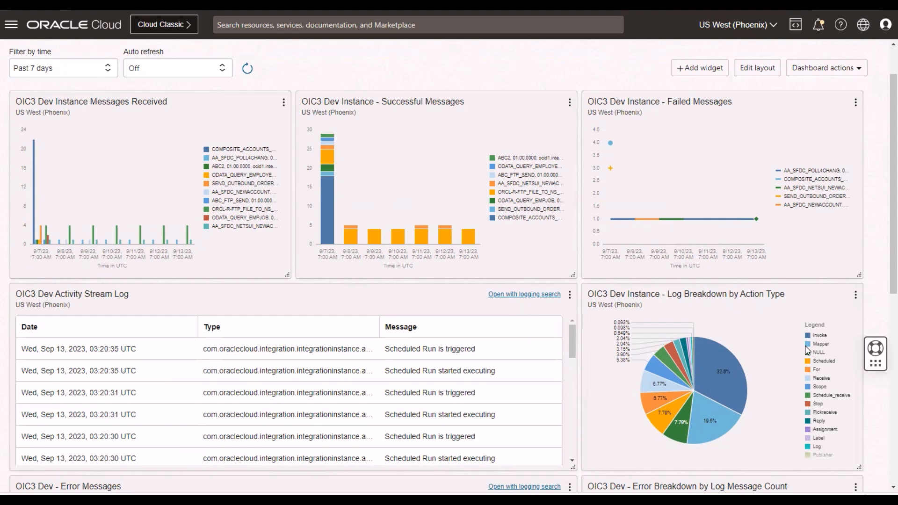
mouse_move(675, 378)
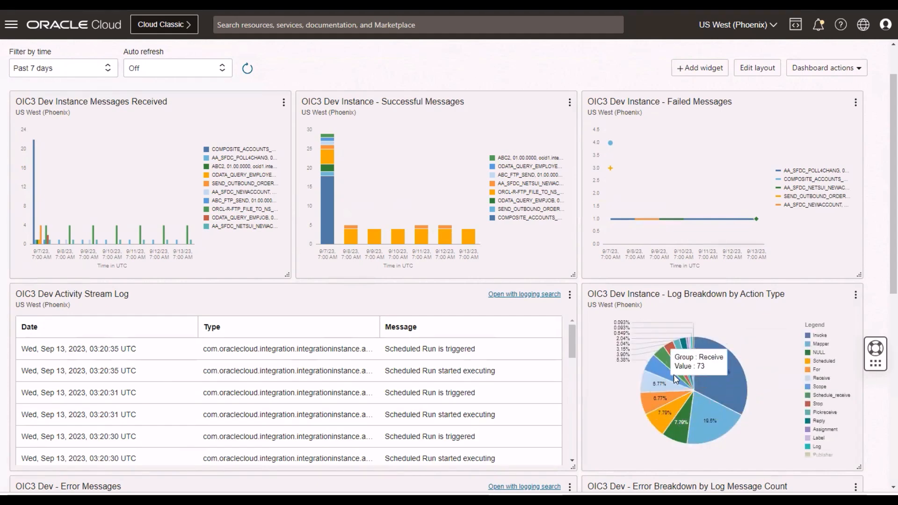
scroll(684, 381, "down", 3)
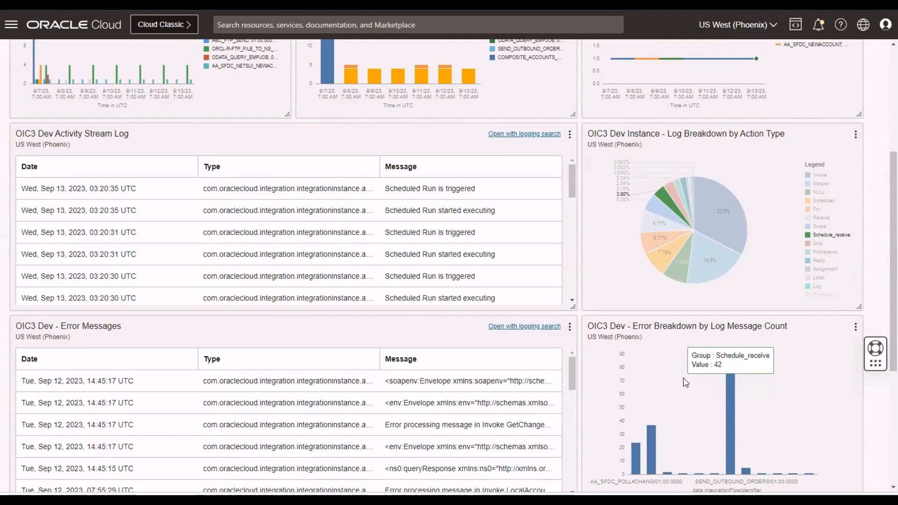
scroll(646, 393, "down", 3)
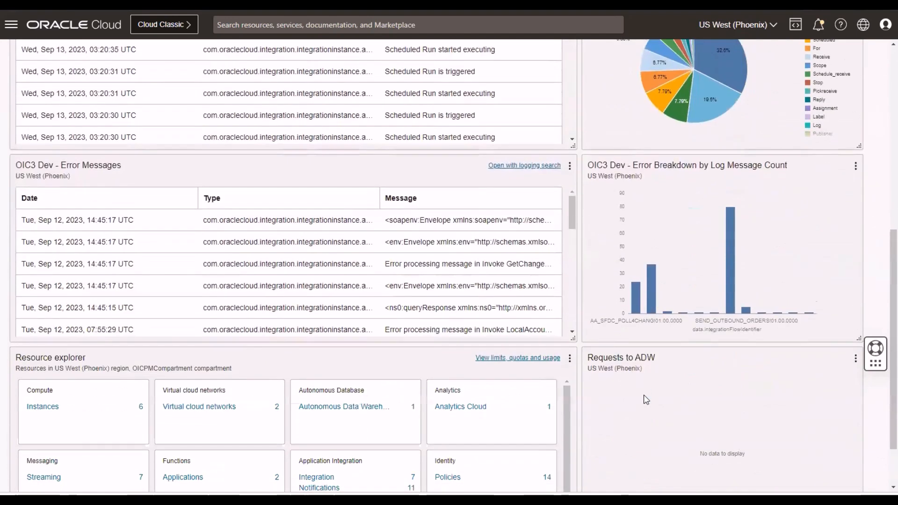
scroll(646, 399, "down", 2)
scroll(648, 401, "up", 6)
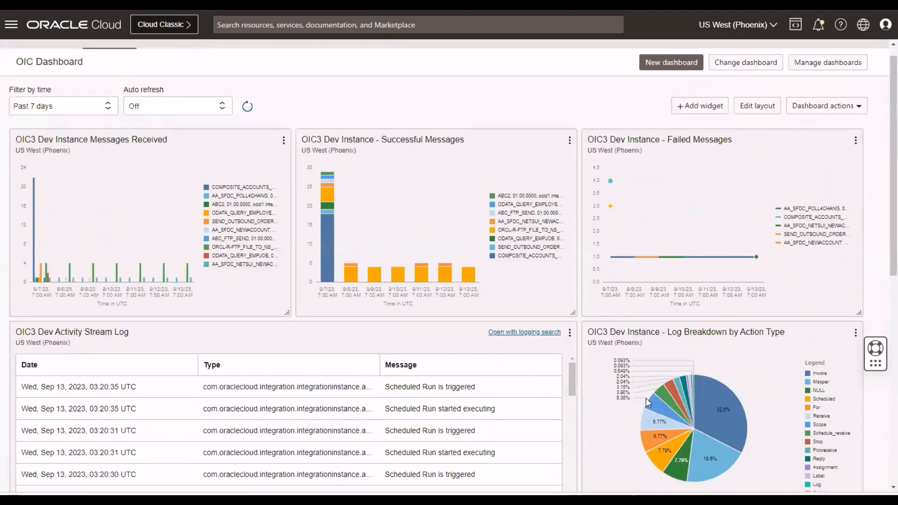
scroll(648, 401, "down", 4)
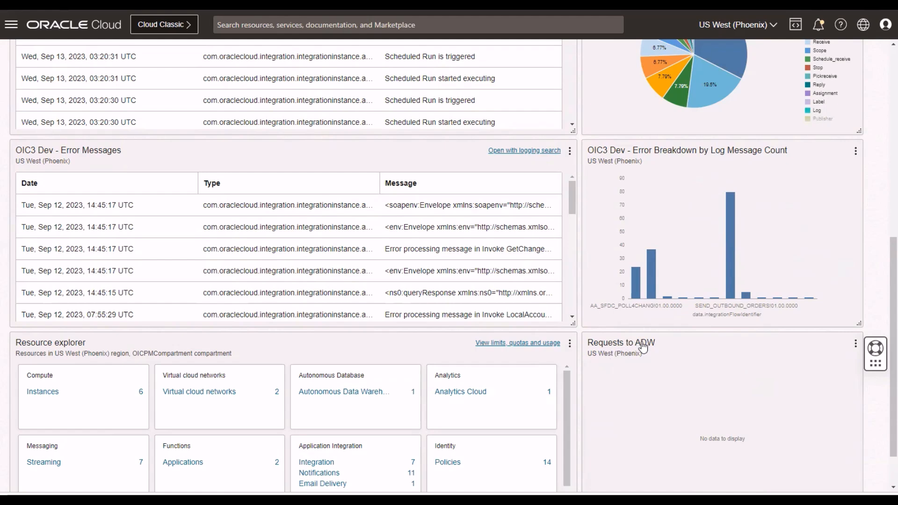
scroll(677, 445, "up", 7)
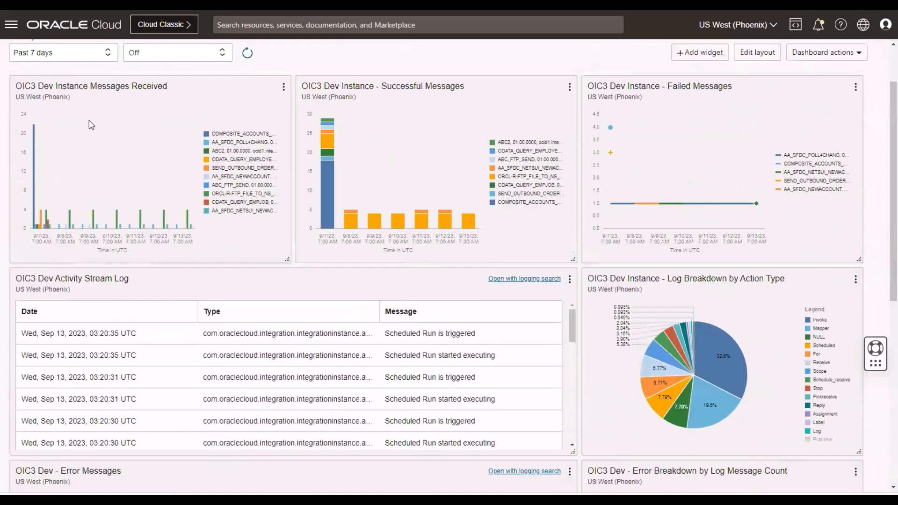
scroll(91, 125, "up", 2)
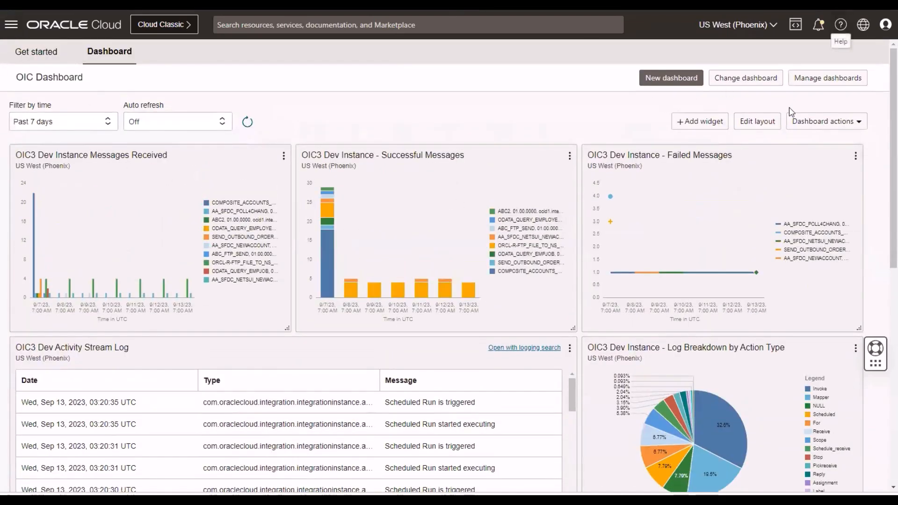
Add a Monitoring widget to the OIC Dashboard and name it "Test chart" in its configuration.
left_click(697, 124)
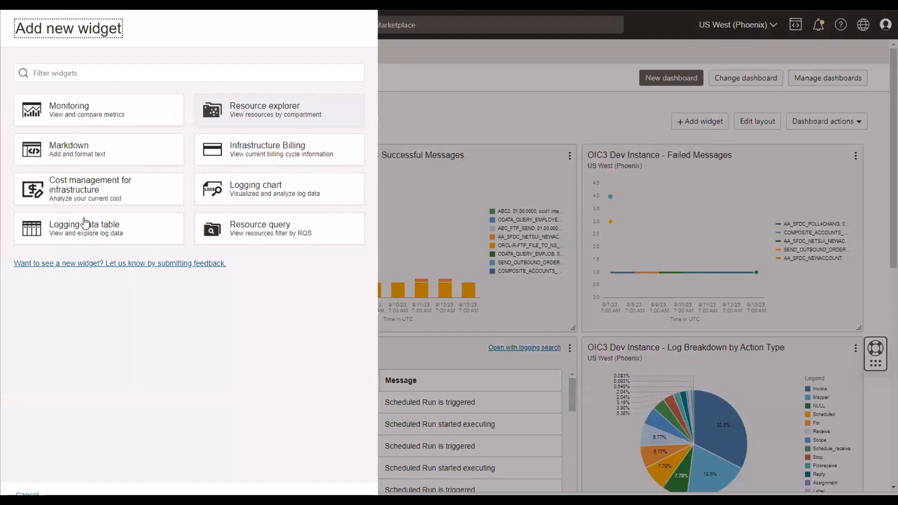
left_click(71, 112)
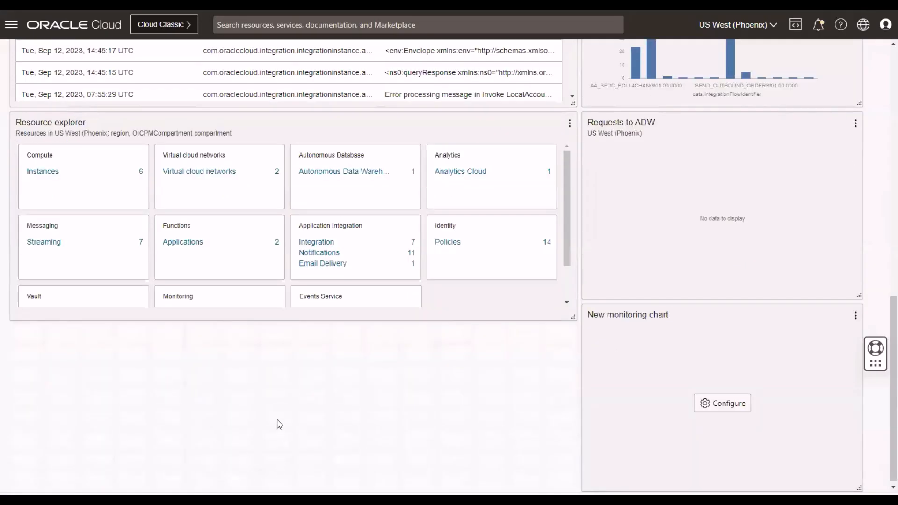
left_click(708, 399)
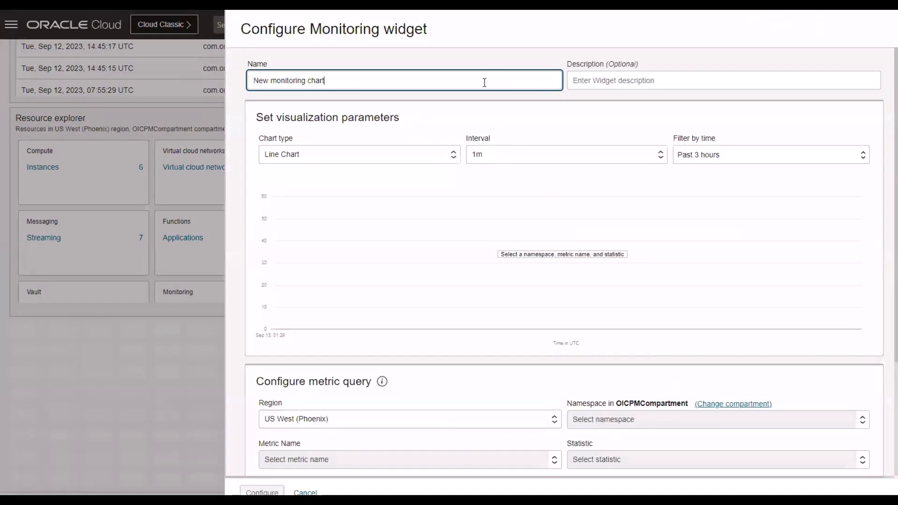
left_click_drag(333, 80, 169, 81)
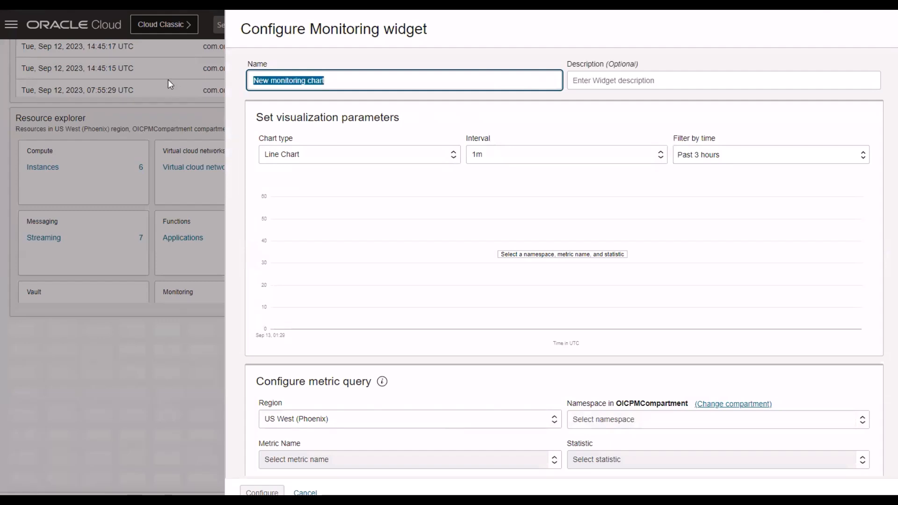
type("Test chart")
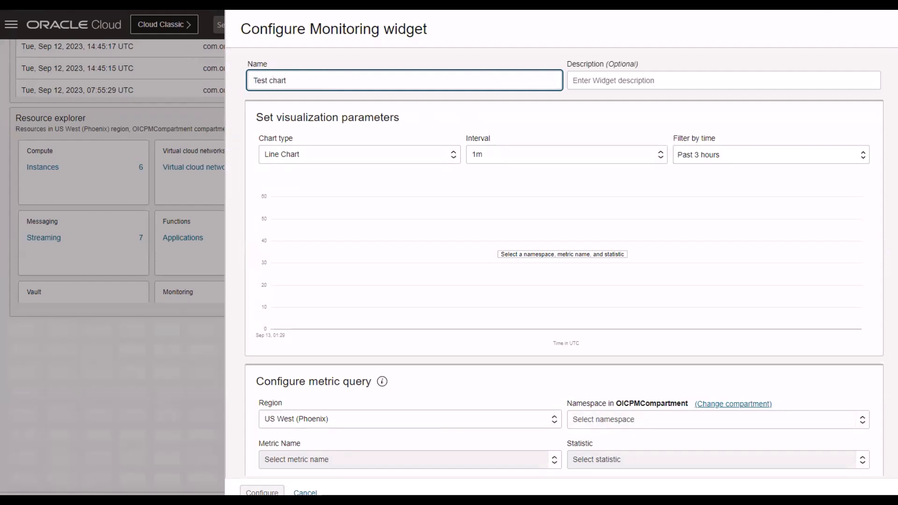
left_click(634, 84)
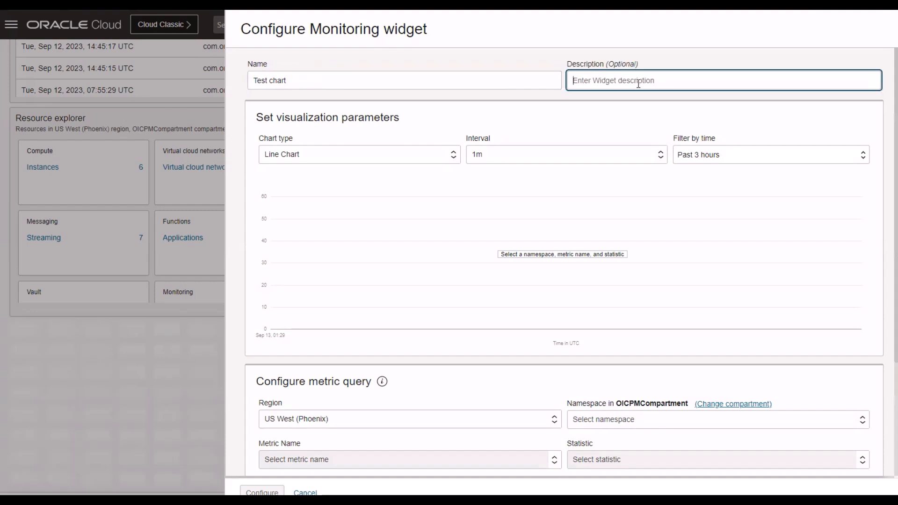
Set the widget's metric query to the oci_integration namespace, the BilledMessageCount metric and the sum statistic.
scroll(470, 191, "down", 3)
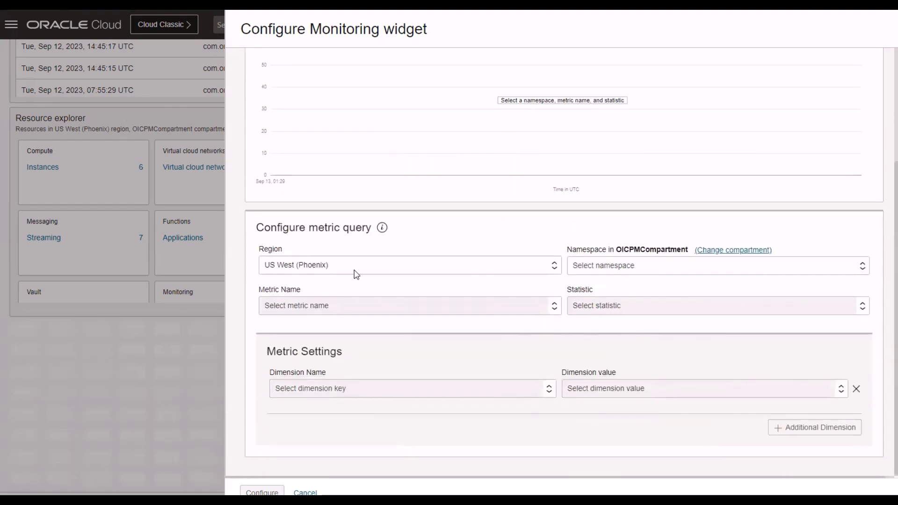
left_click(608, 264)
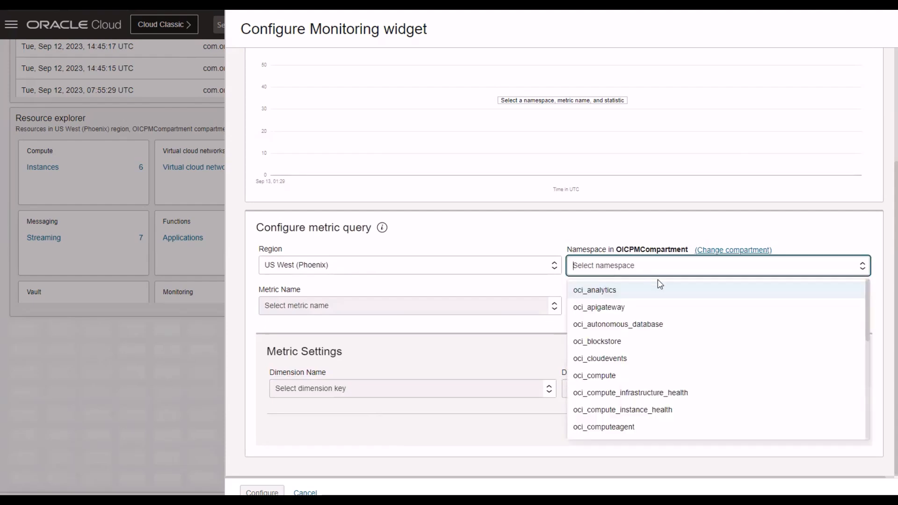
scroll(660, 311, "down", 1)
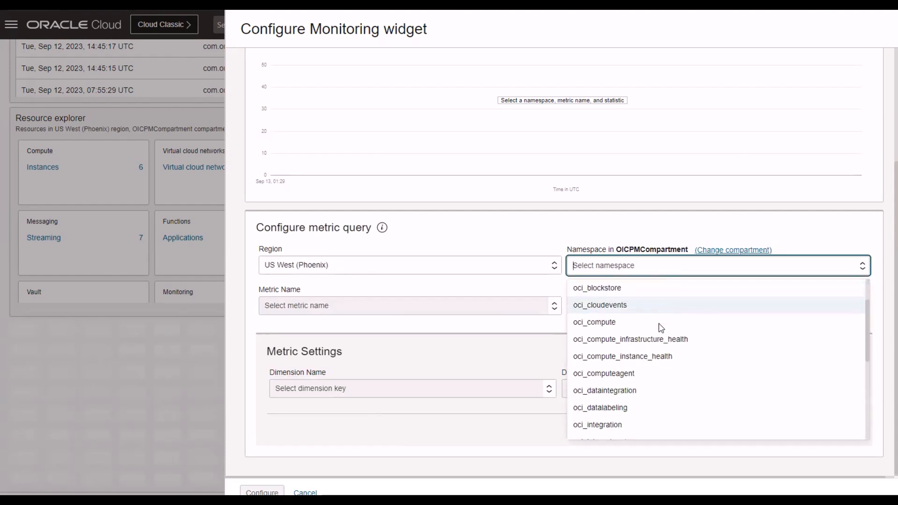
left_click(598, 425)
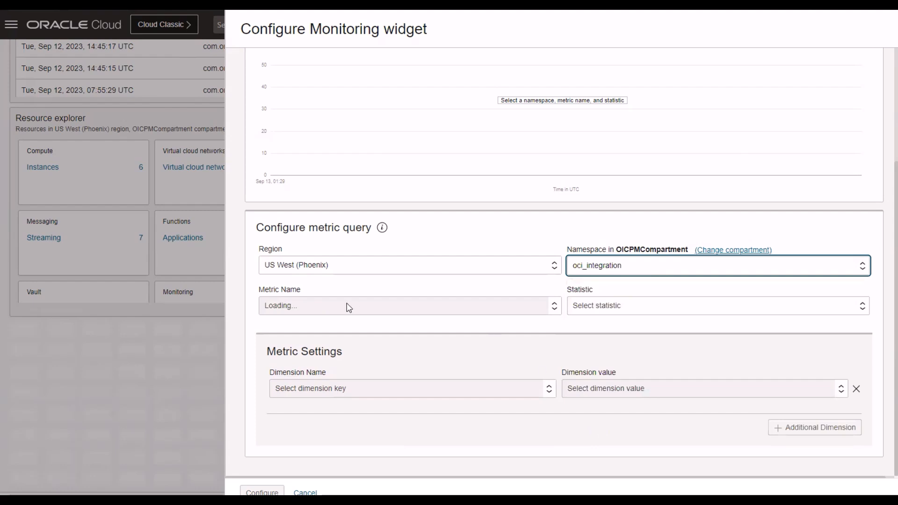
left_click(330, 306)
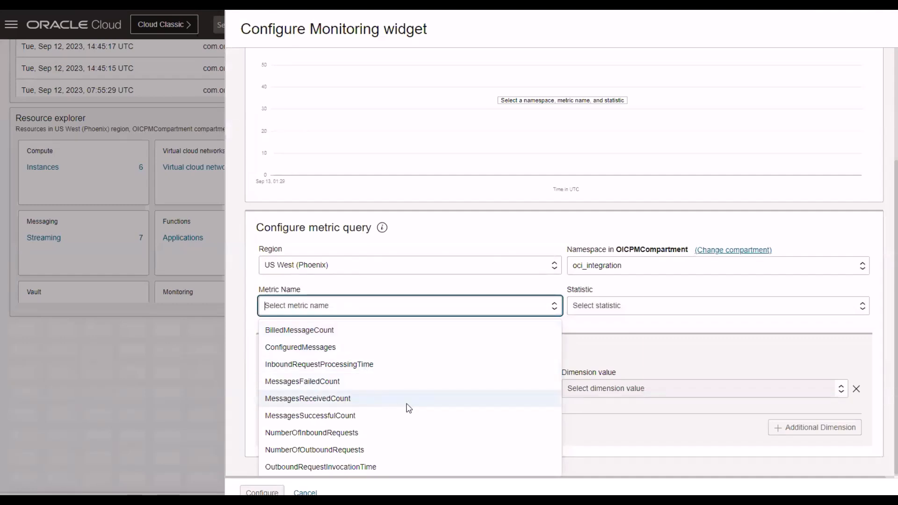
left_click(327, 330)
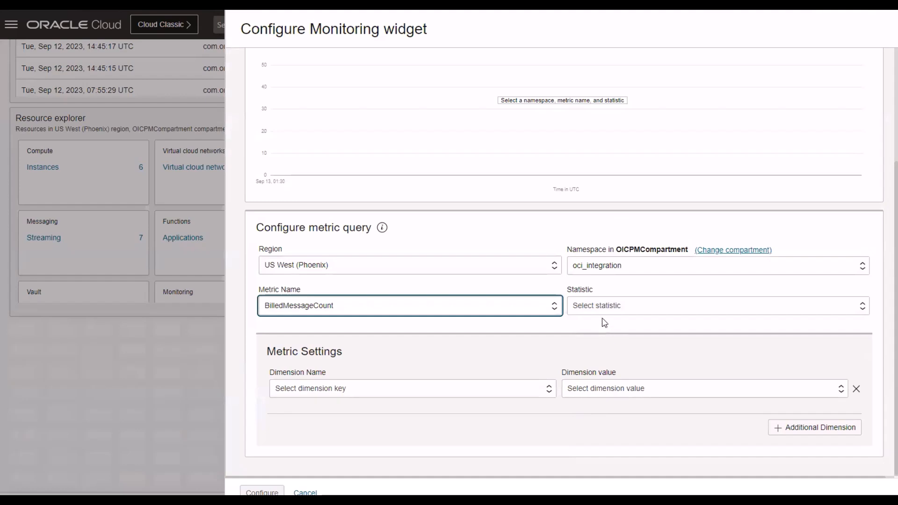
left_click(602, 311)
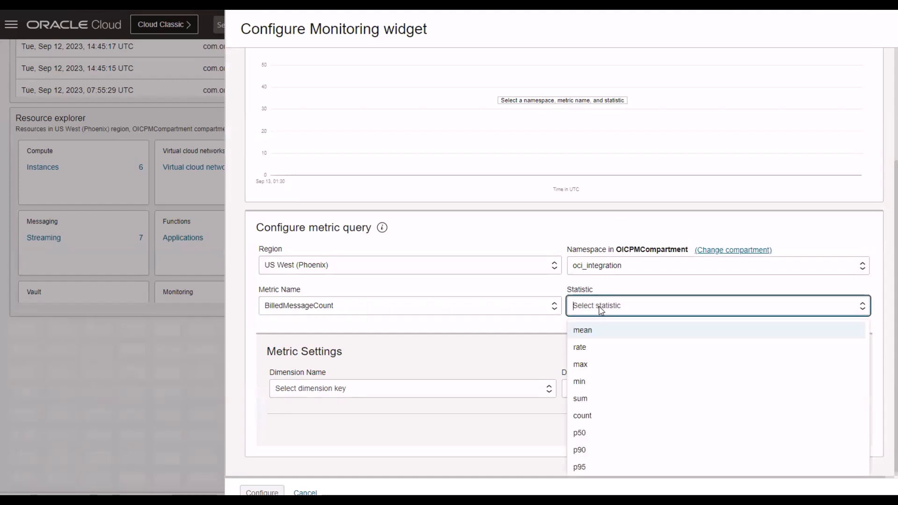
left_click(589, 401)
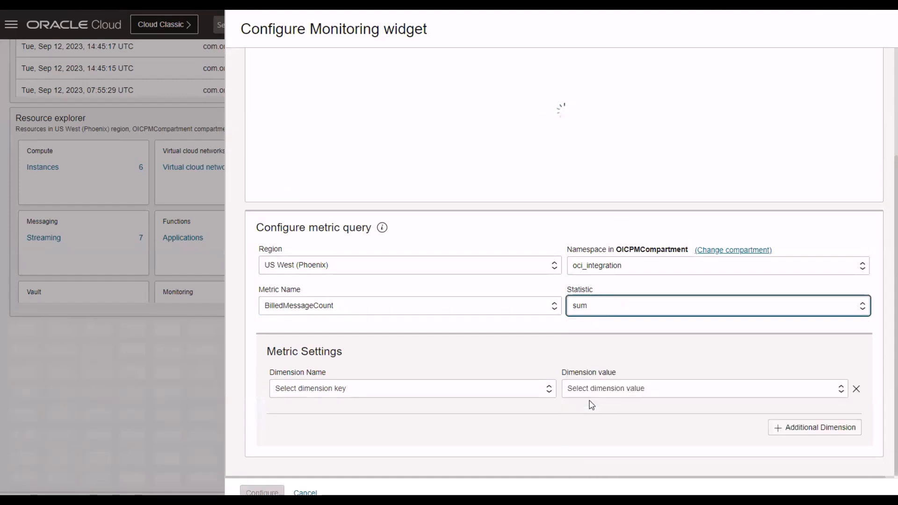
Limit the metric to the integrationFlowIdentifier dimension value AA_EF_SYNC|01.00.0000, apply the widget configuration and inspect the chart's data points.
left_click(345, 392)
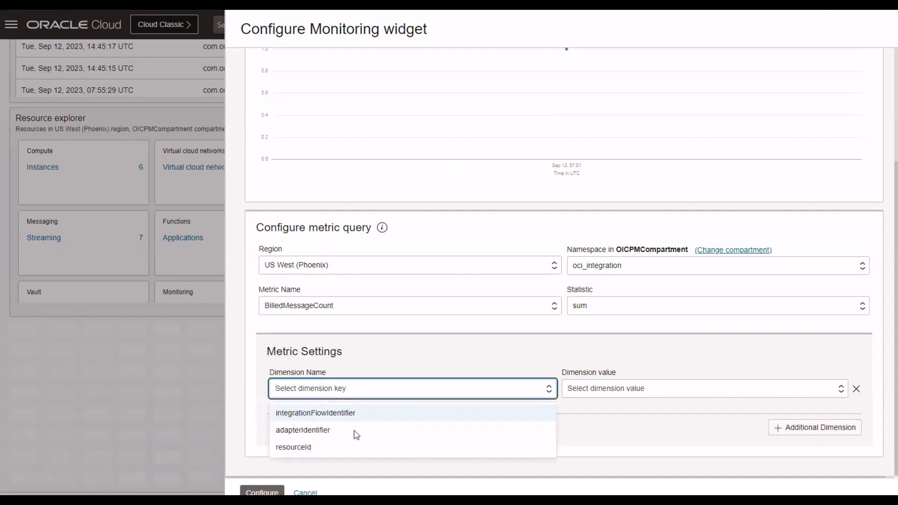
left_click(311, 414)
left_click(595, 397)
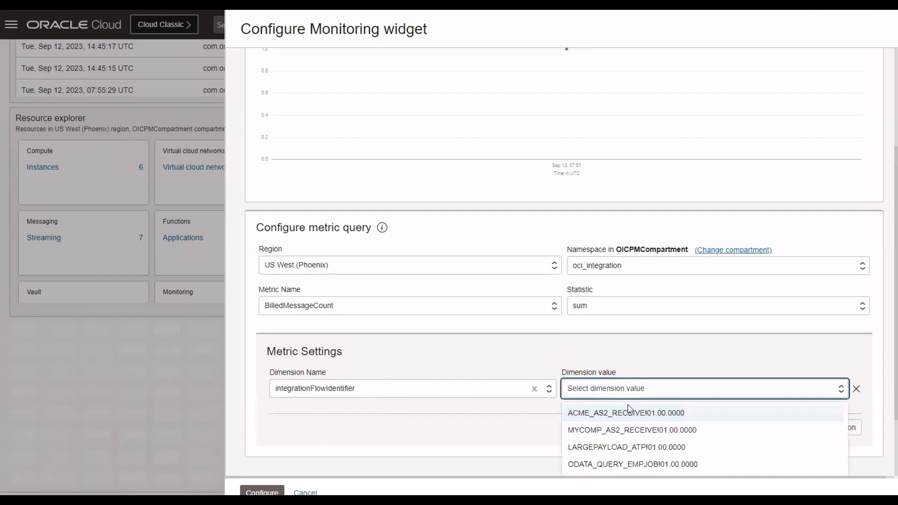
scroll(626, 409, "down", 3)
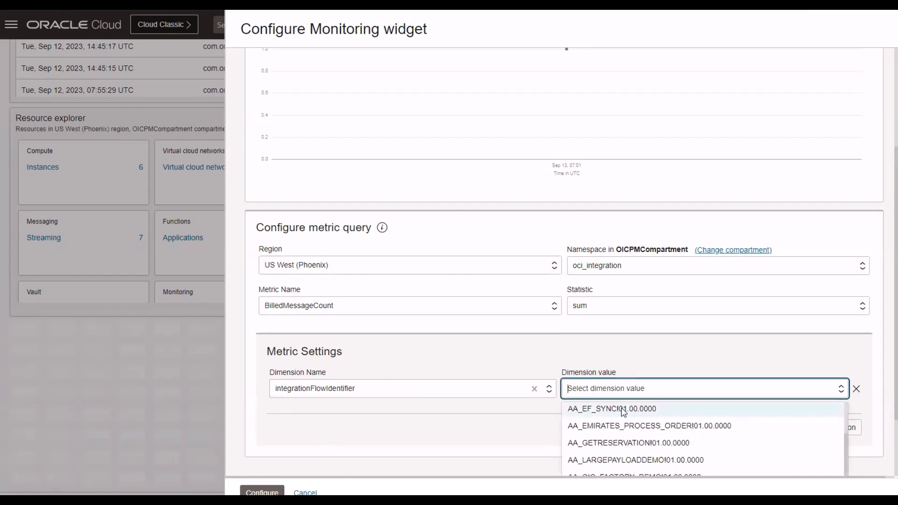
left_click(623, 410)
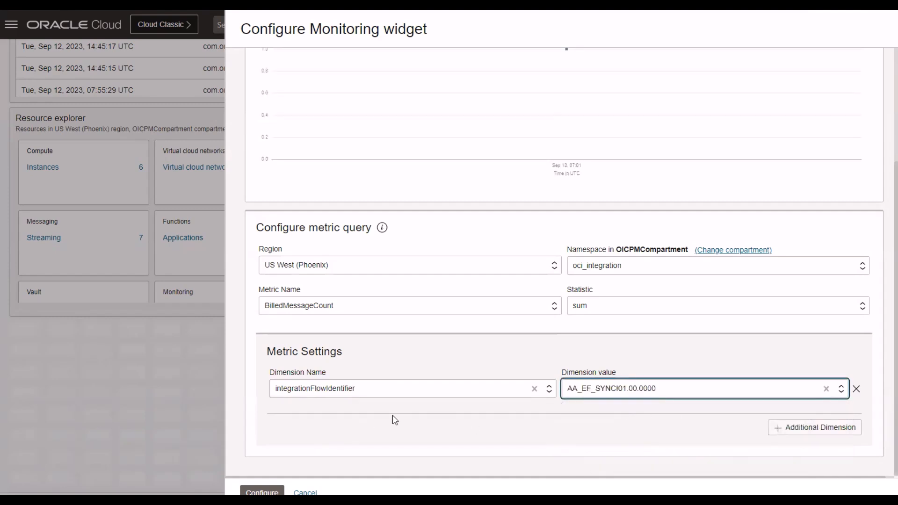
left_click(262, 492)
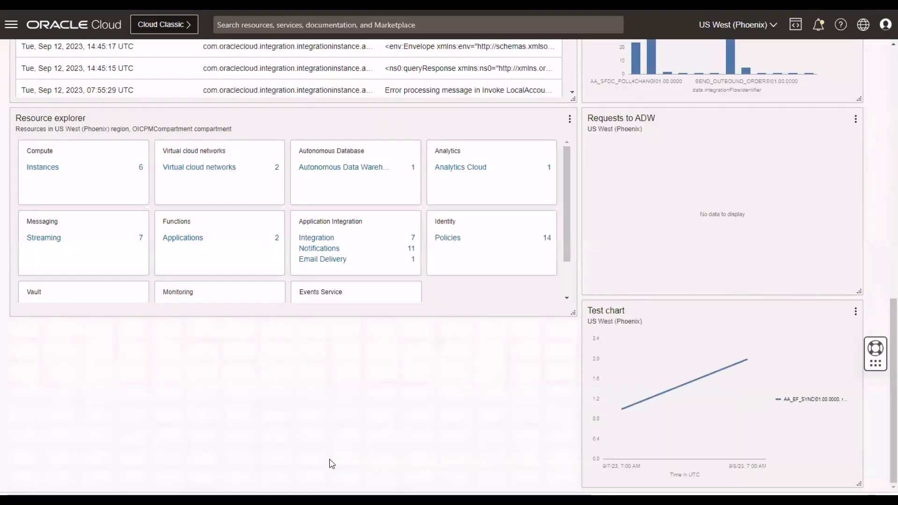
mouse_move(623, 410)
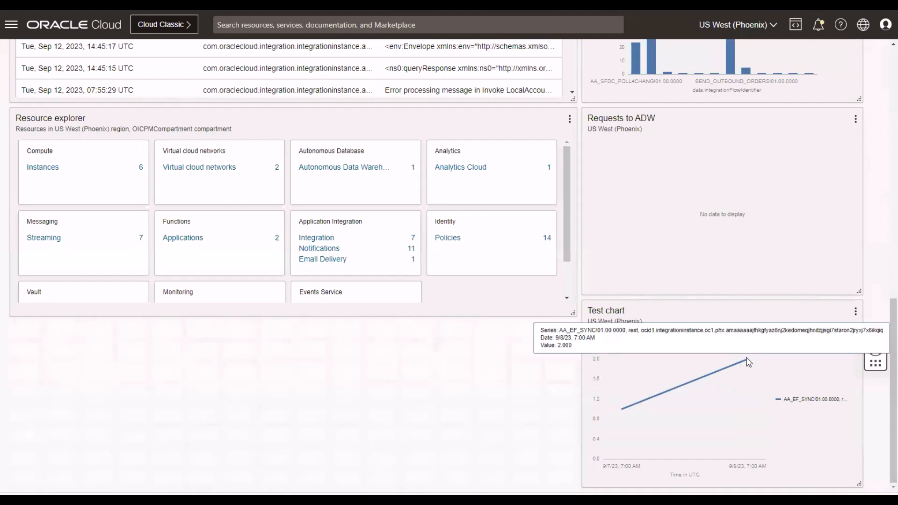
scroll(591, 257, "up", 15)
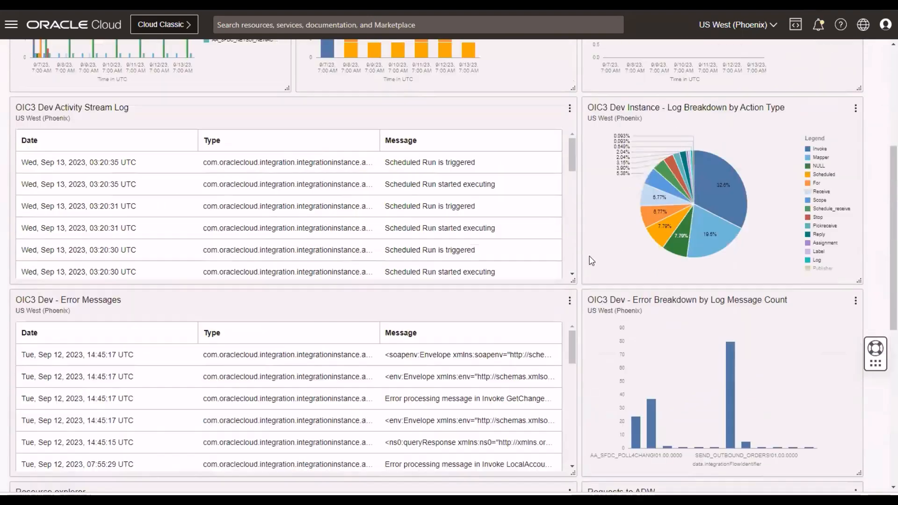